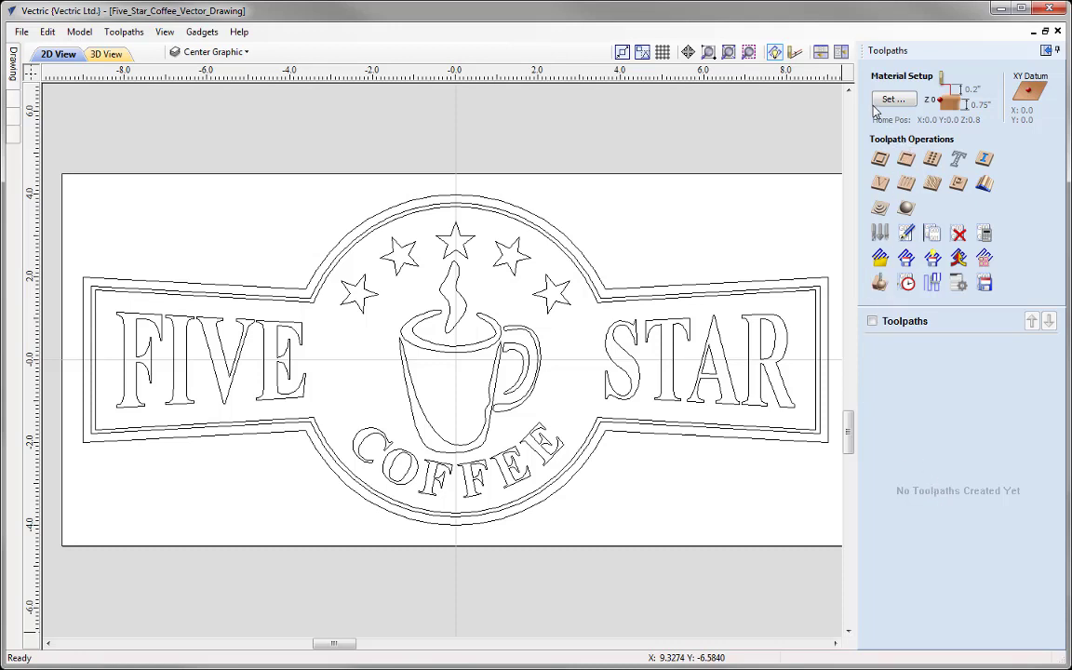
Set the material's XY datum to its lower-left corner in the material setup
left_click(908, 97)
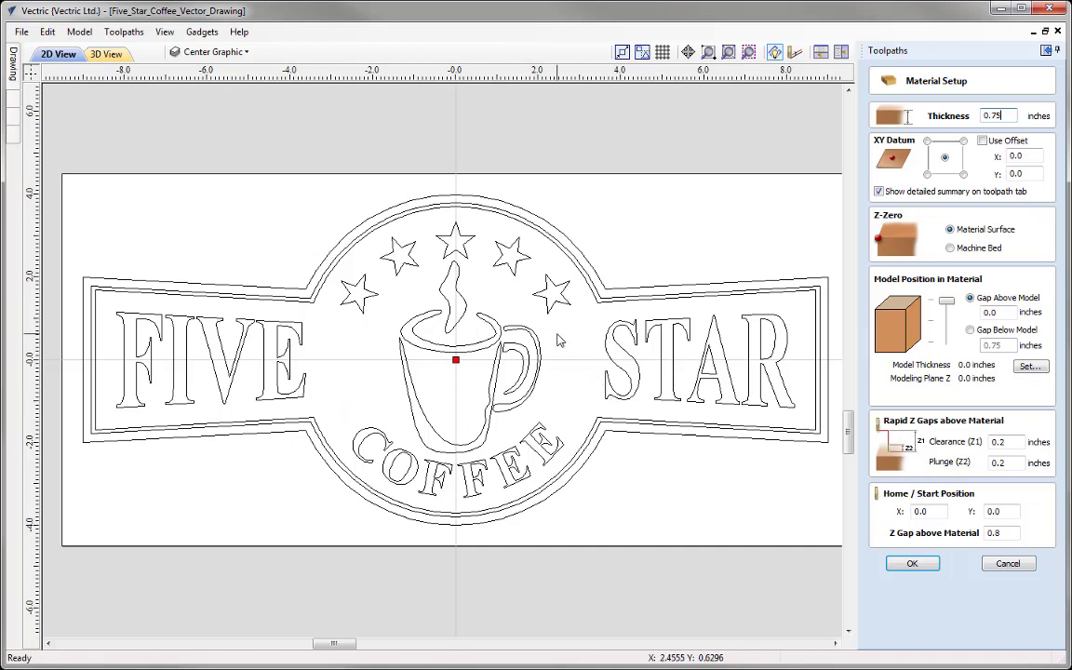
left_click(927, 174)
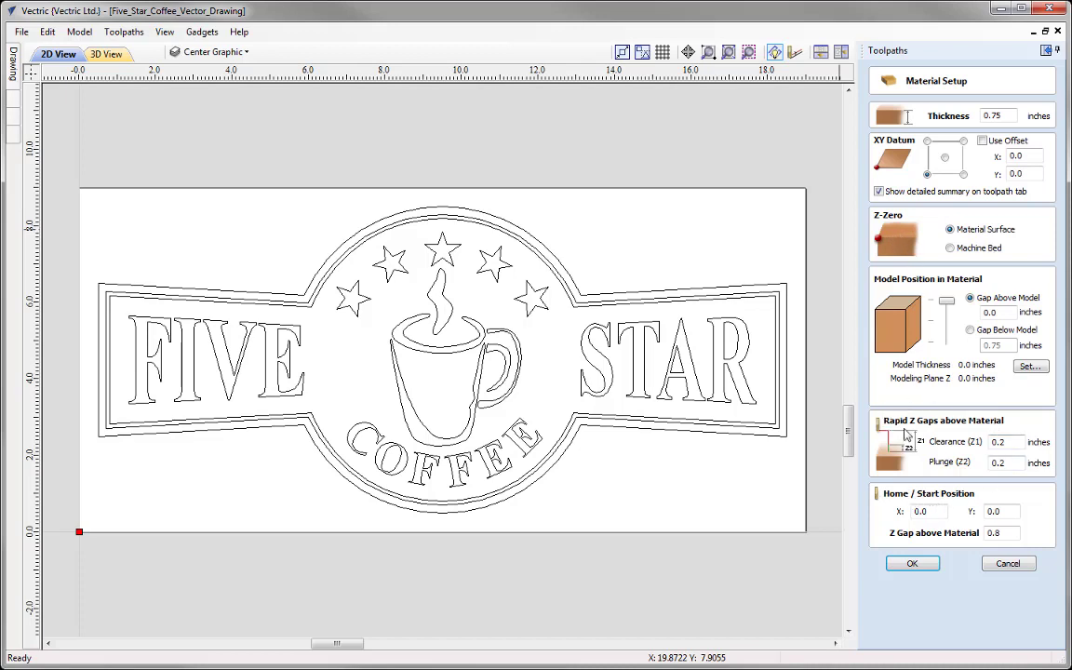
left_click(913, 564)
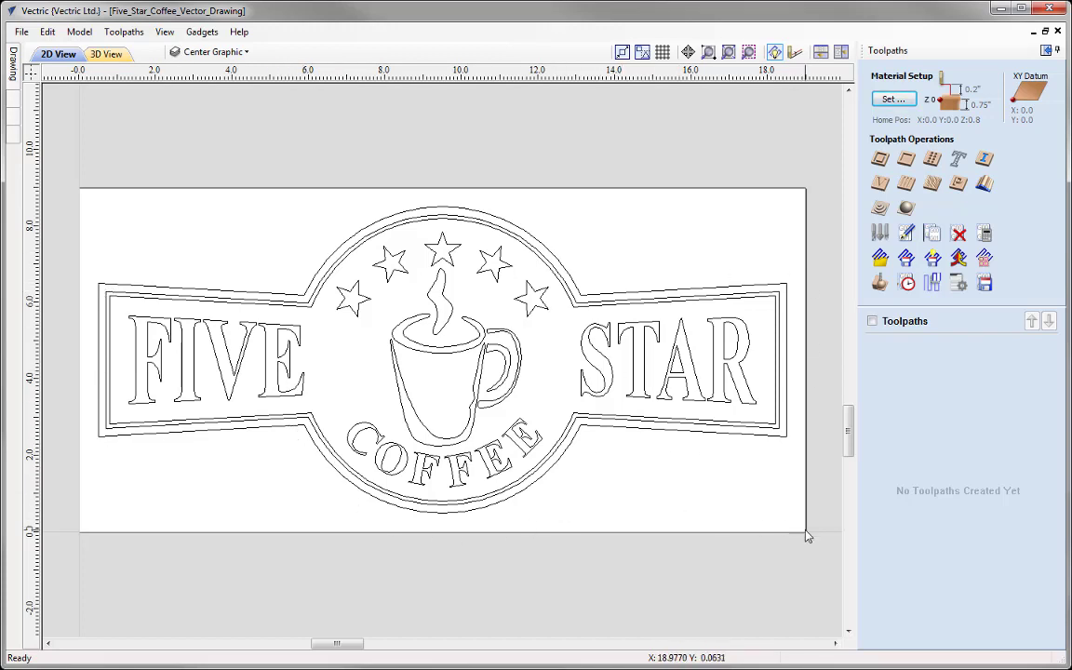
Start a V-Carve / Engraving toolpath on all design vectors except the outermost sign border
left_click_drag(804, 509, 84, 193)
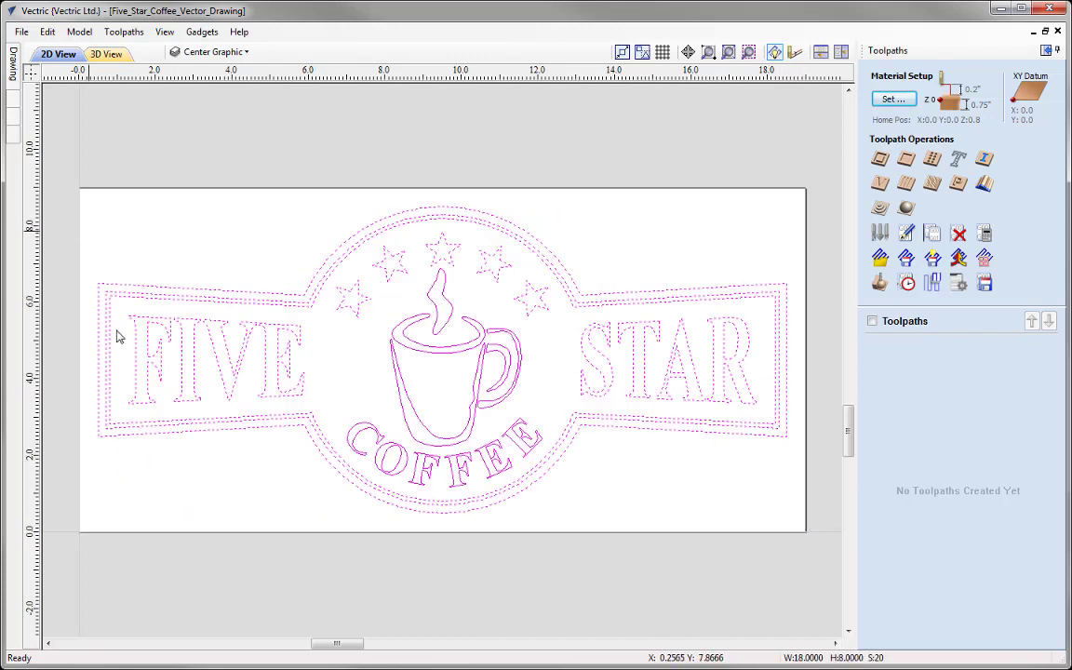
left_click(600, 297, "ctrl")
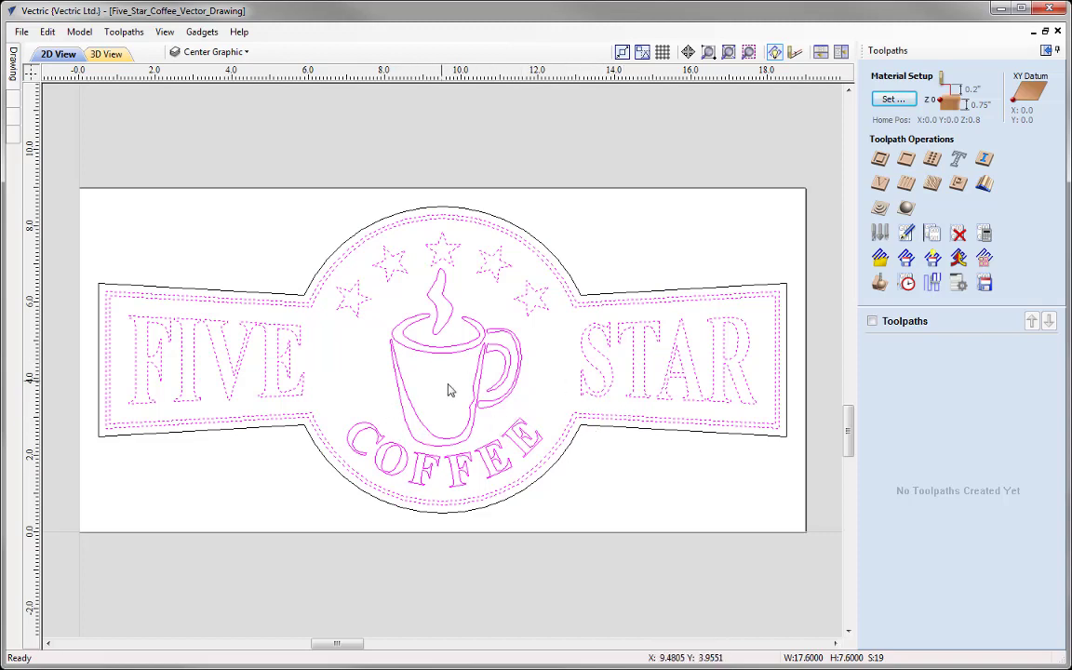
left_click(879, 183)
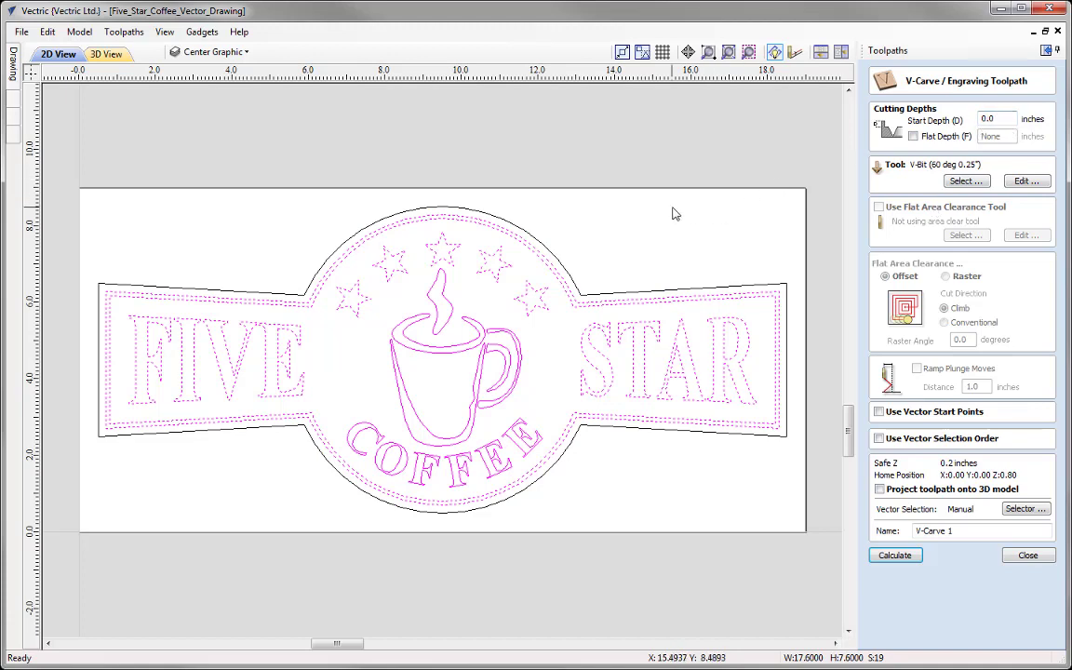
Copy the V-Bit (90 deg 1.25") in the tool database, rename the copy V-Bit (120 deg 1.25") and set its included angle to 120 degrees
left_click(968, 181)
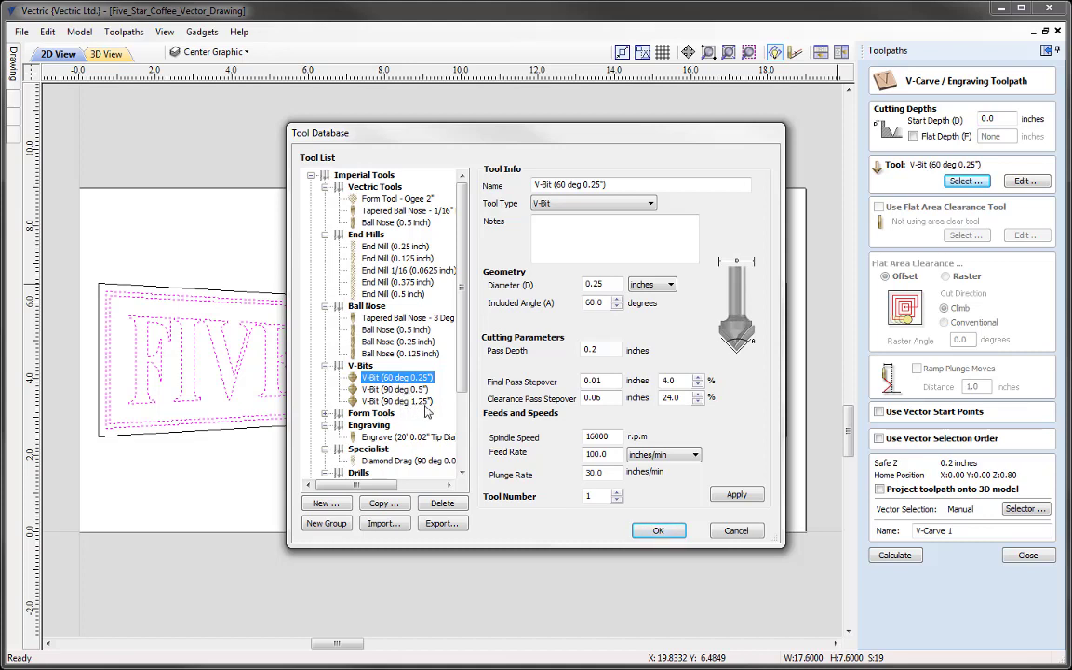
left_click(402, 402)
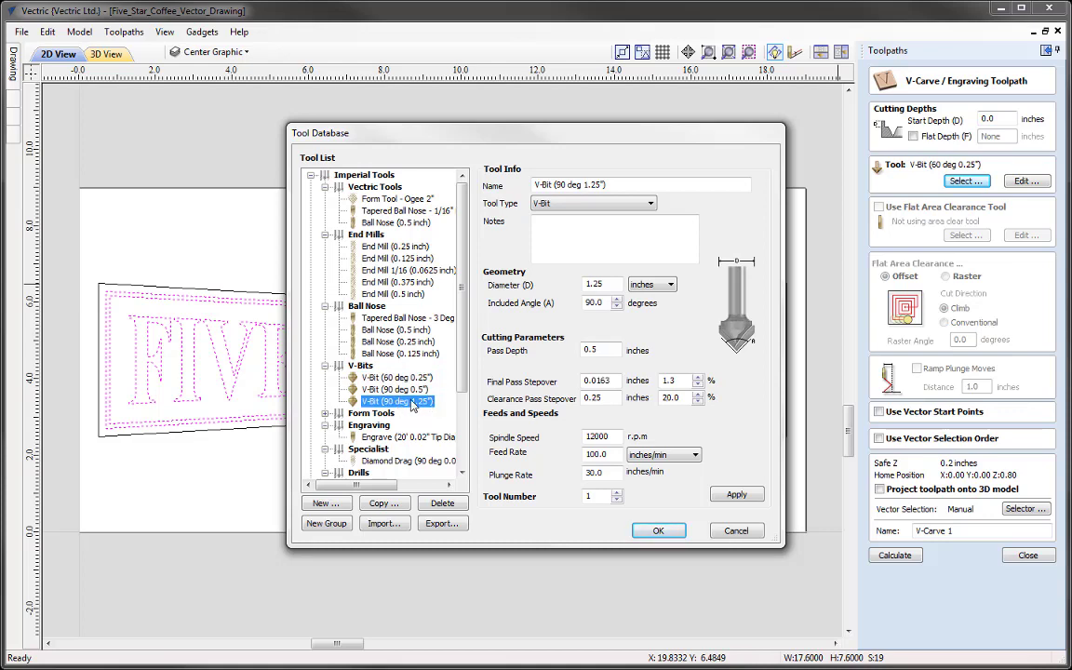
left_click(384, 504)
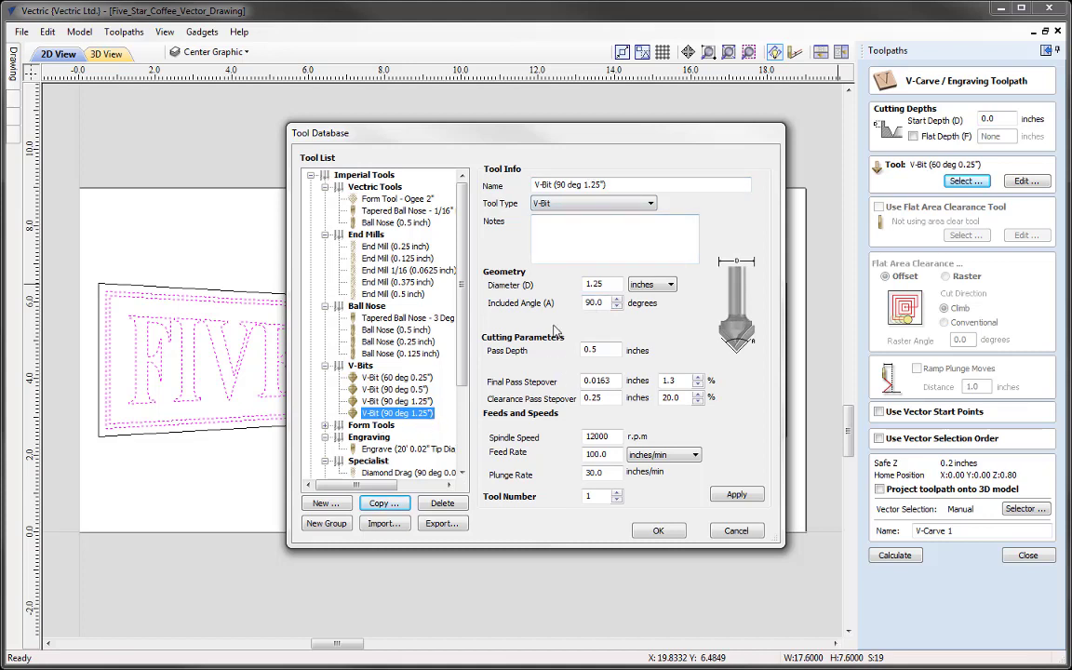
left_click(565, 184)
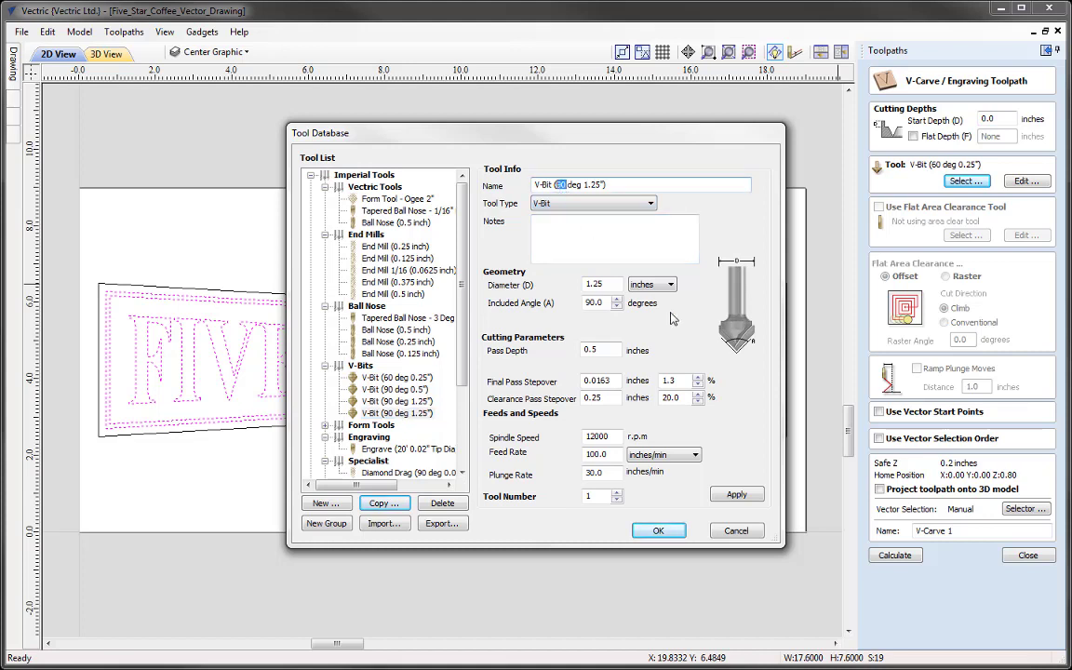
type("120")
double_click(607, 302)
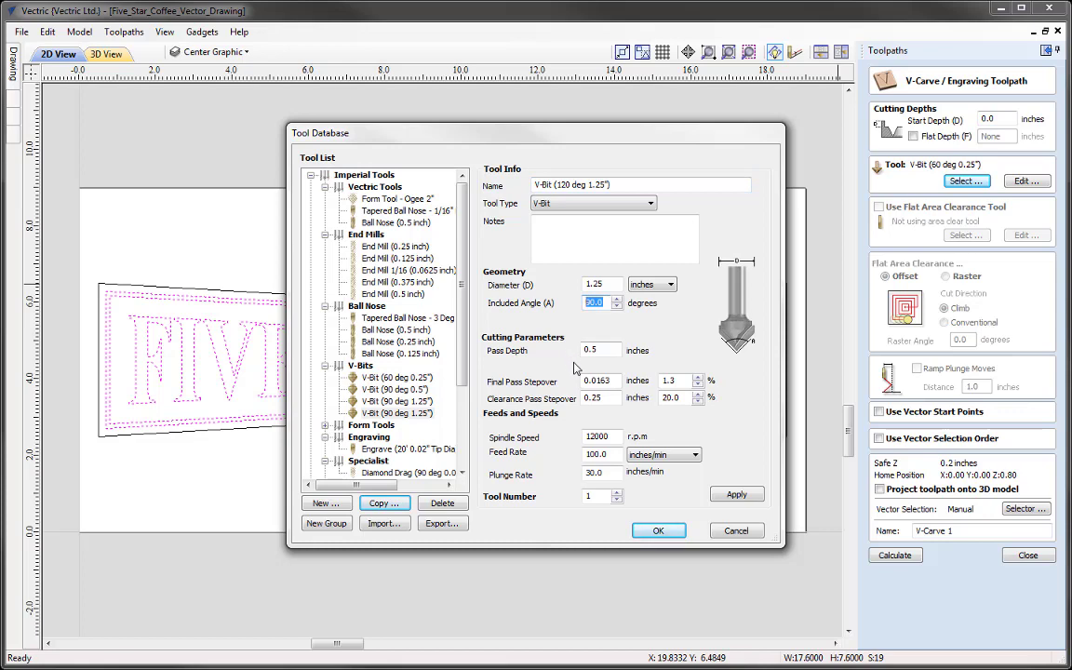
type("120")
left_click(736, 495)
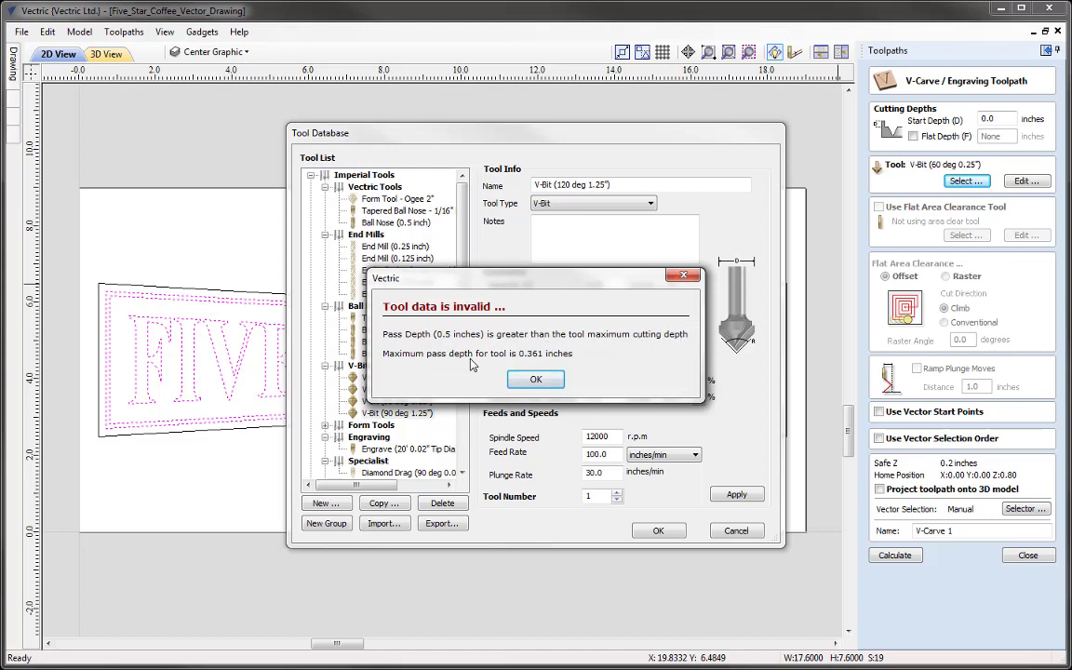
left_click(539, 378)
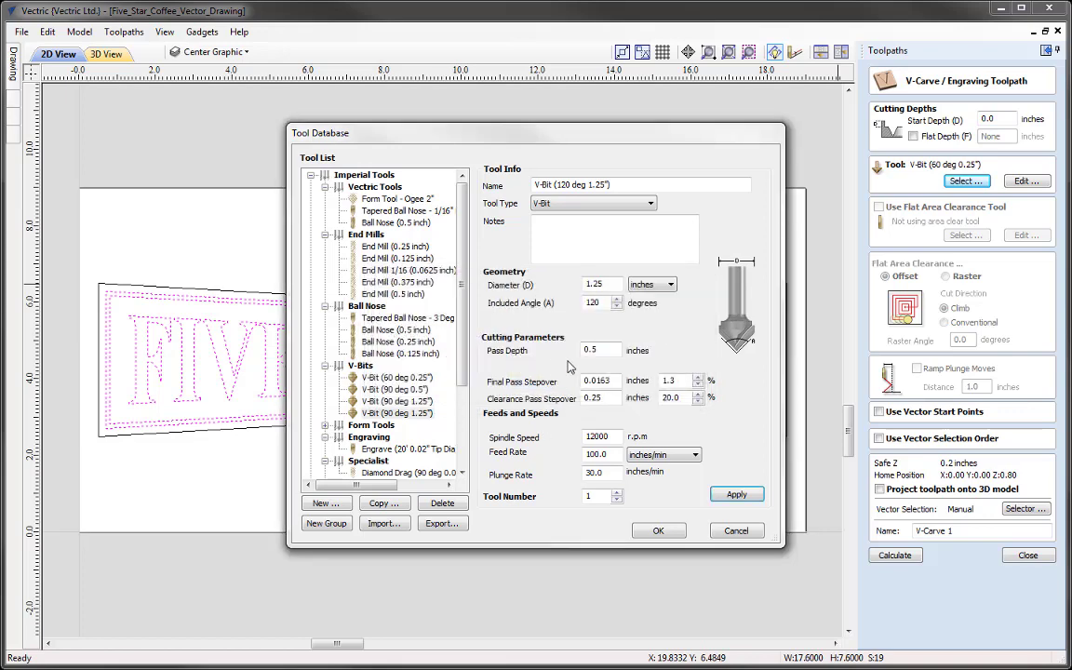
Set the 120-degree bit's pass depth to 0.35 inches, save it and assign it to the V-carve toolpath
left_click_drag(592, 350, 602, 352)
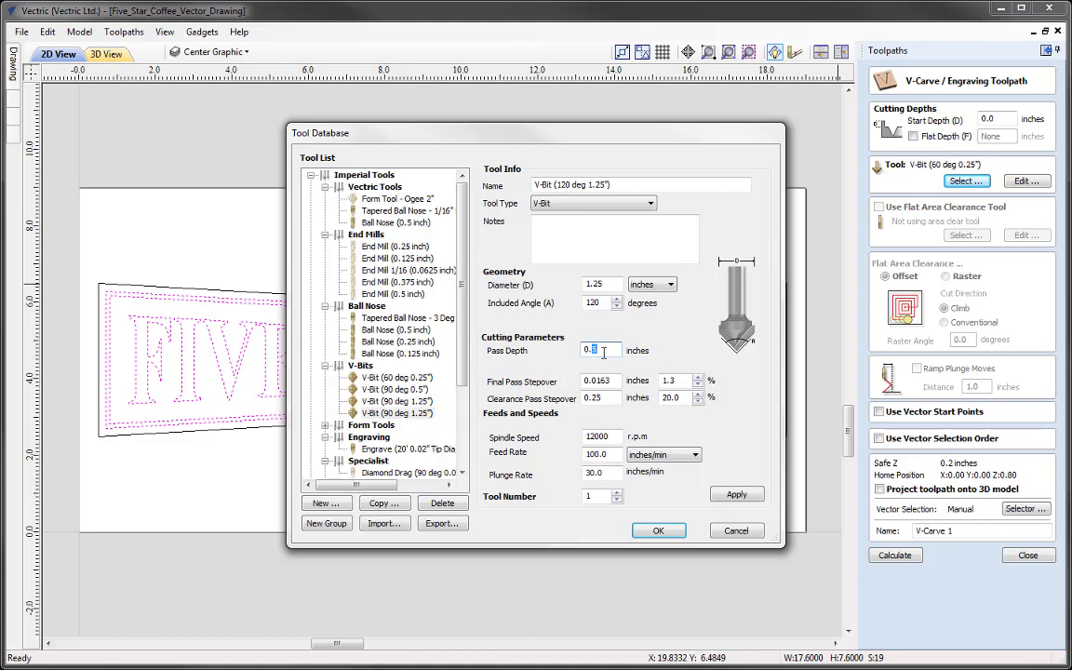
type("35")
left_click(734, 495)
left_click(677, 536)
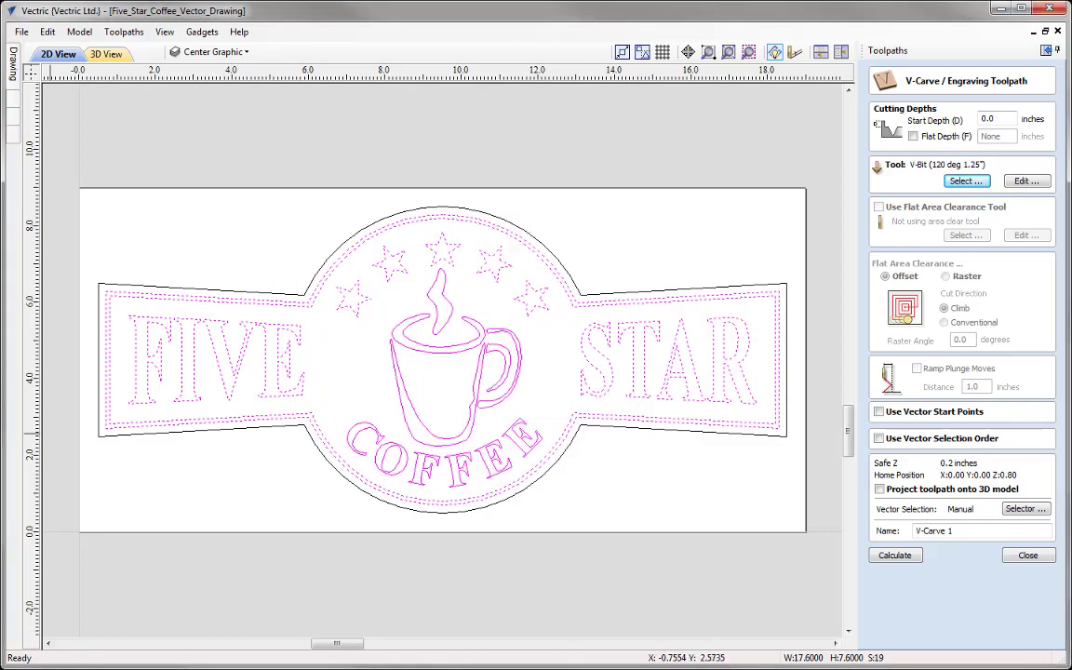
Name the toolpath V-Carve Design and calculate it
left_click(958, 533)
key("BackSpace")
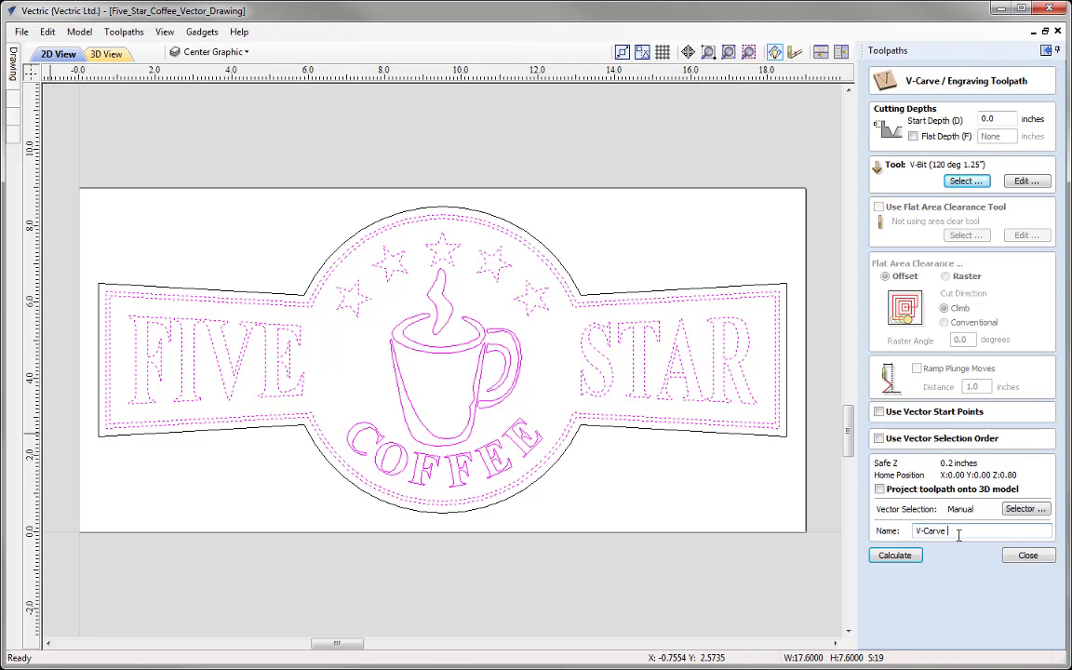
type("Design")
left_click(895, 555)
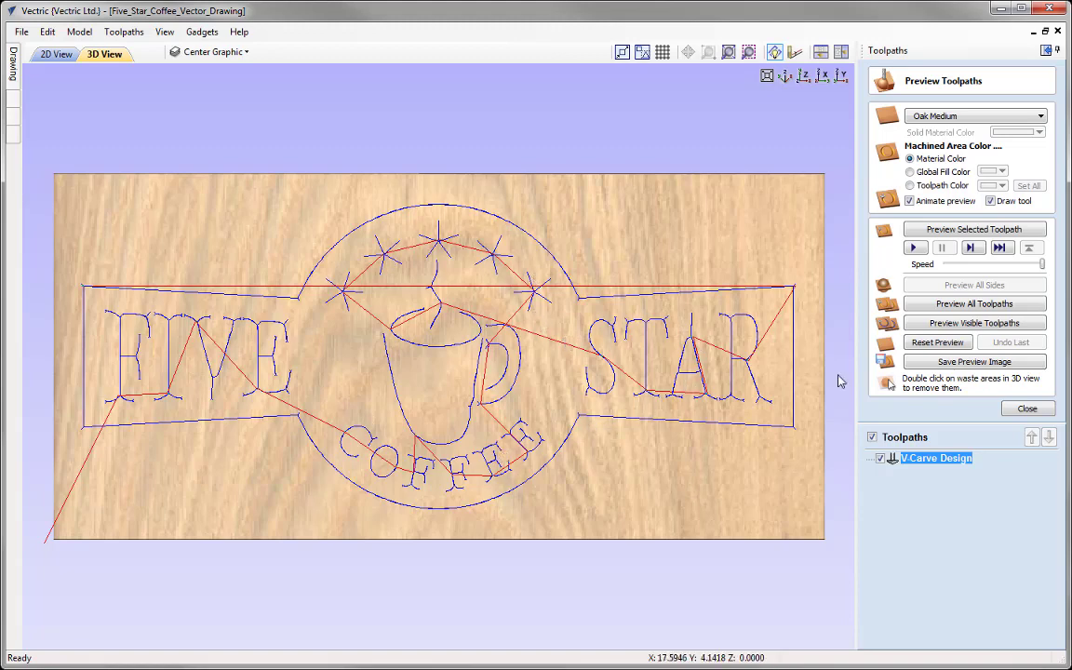
Slow the preview animation slightly, preview the V-Carve Design toolpath in 3D, inspect the carving up close and leave the preview
left_click(784, 77)
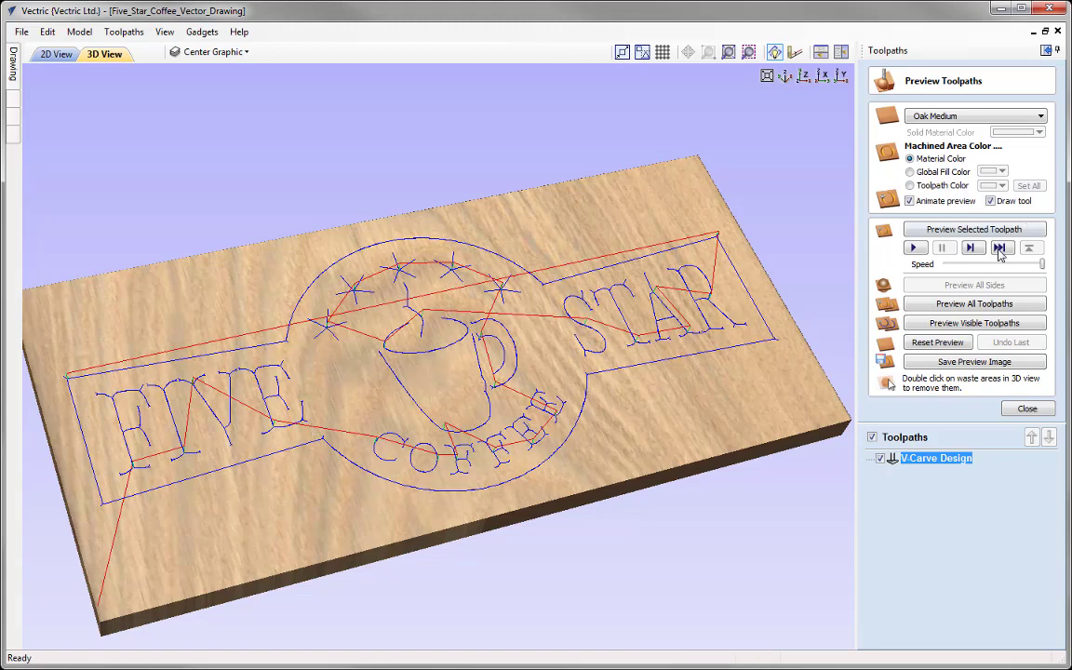
left_click_drag(1041, 264, 1020, 264)
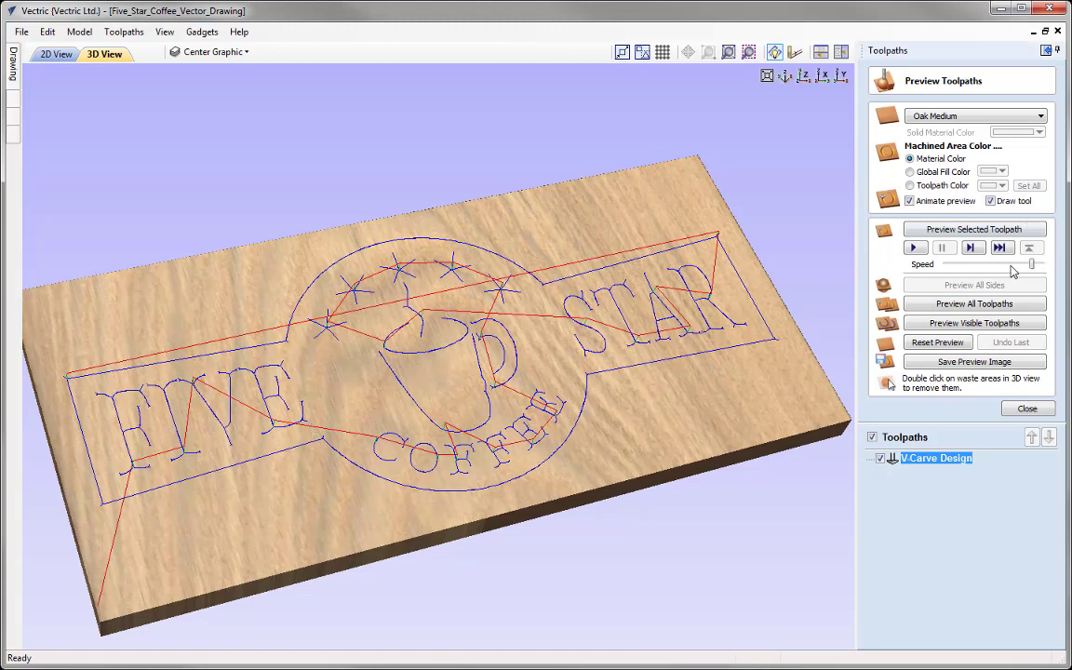
left_click(956, 230)
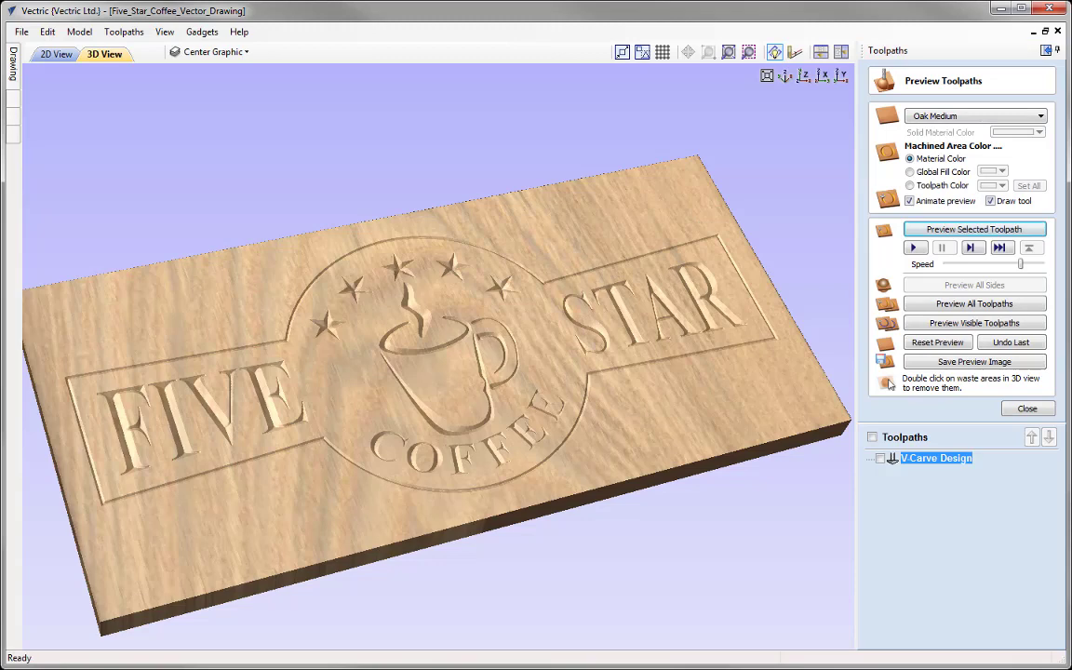
scroll(447, 372, "up", 1)
scroll(602, 454, "up", 1)
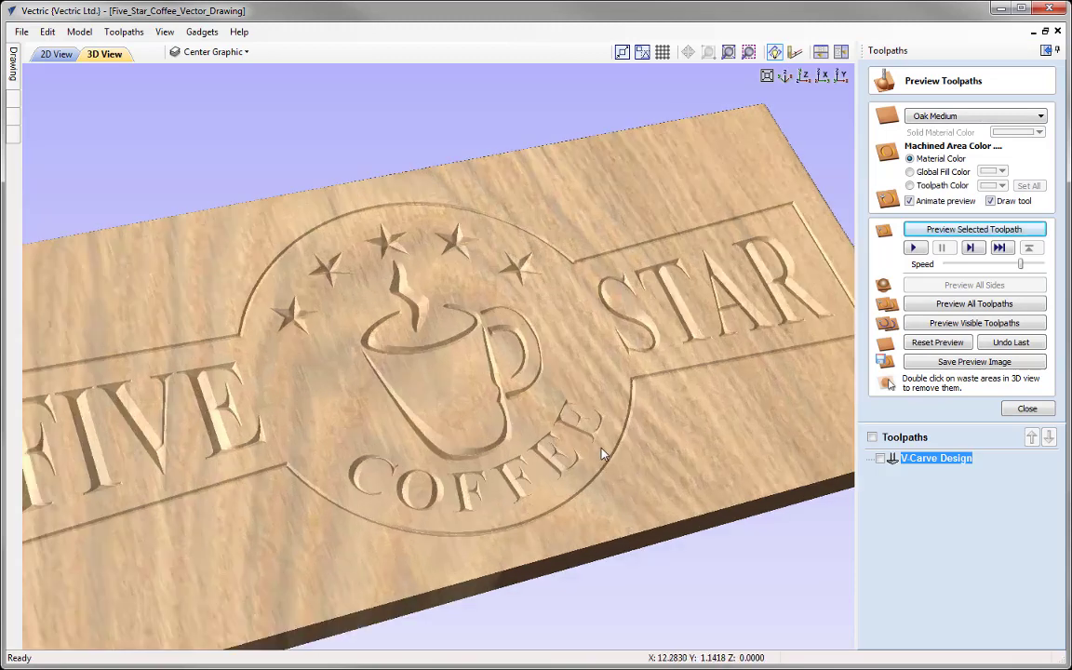
scroll(602, 454, "up", 1)
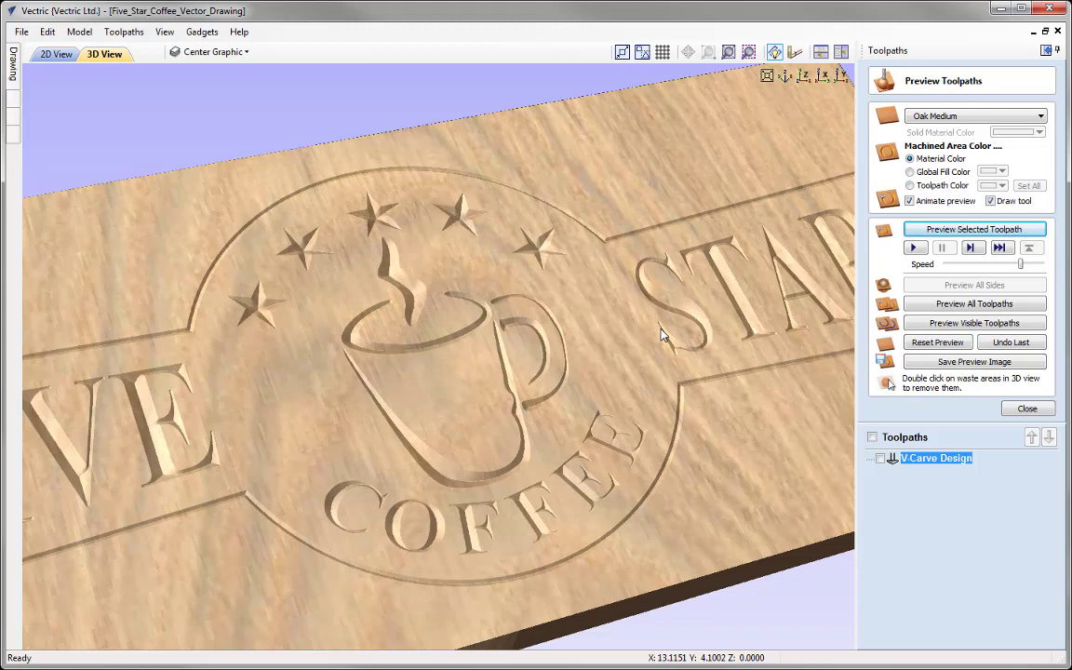
left_click(784, 75)
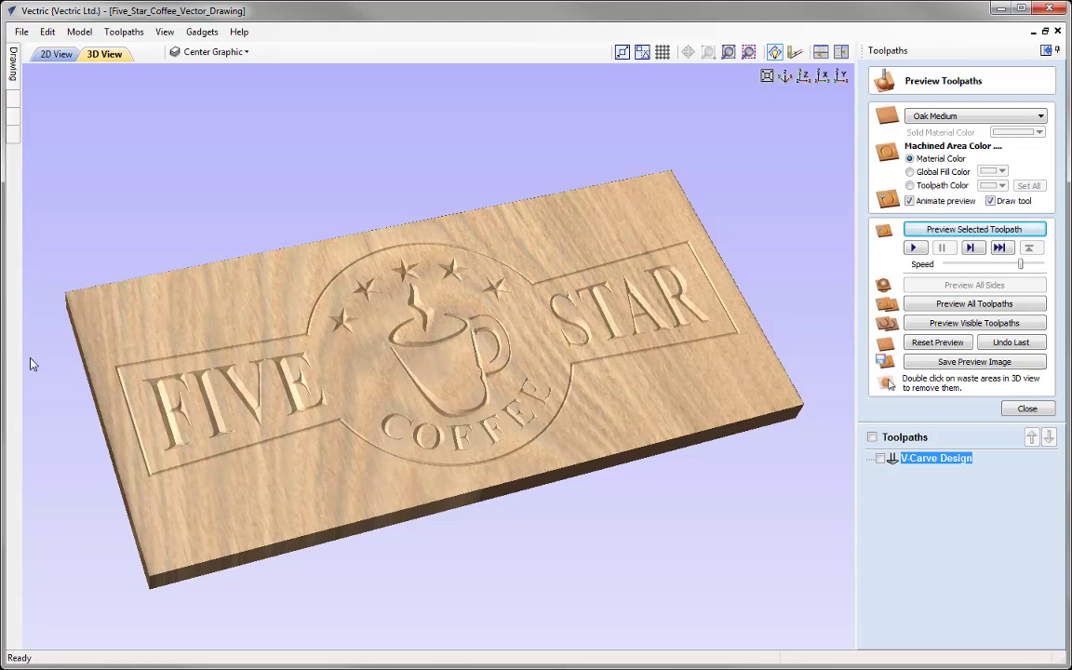
left_click(1027, 409)
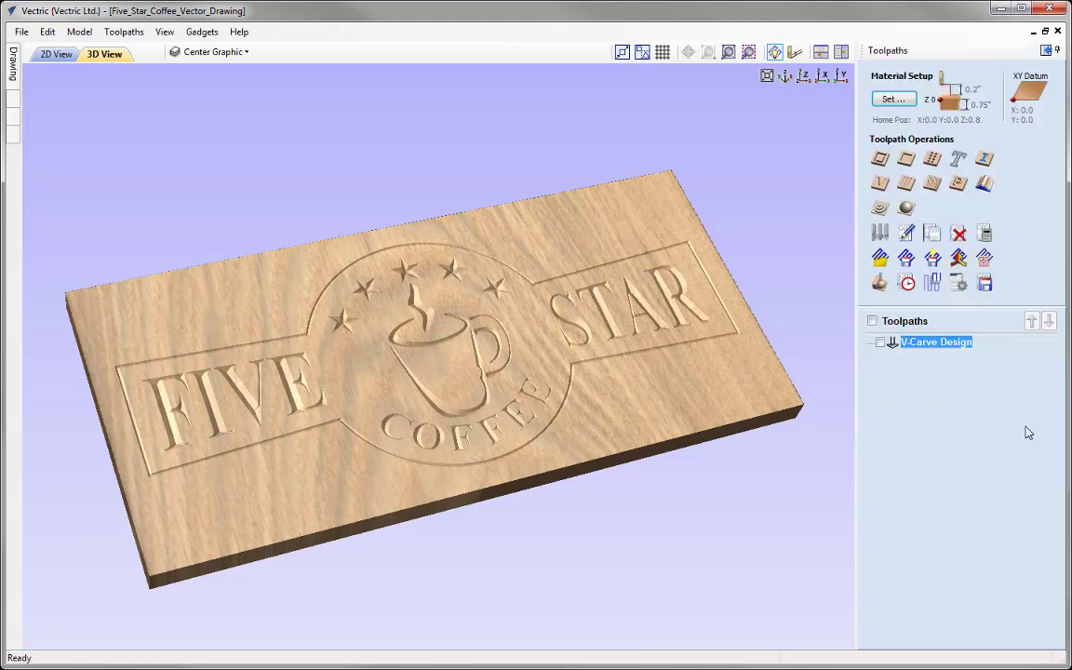
Edit the V-Carve Design toolpath to use the V-Bit (60 deg 0.25") and recalculate it
double_click(938, 344)
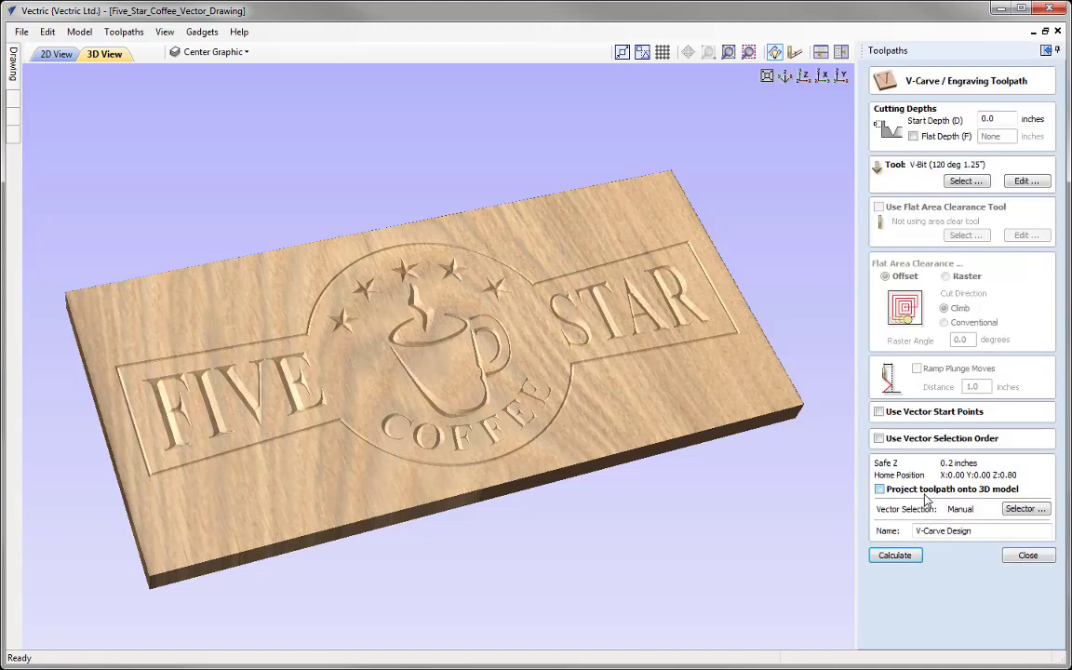
left_click(968, 183)
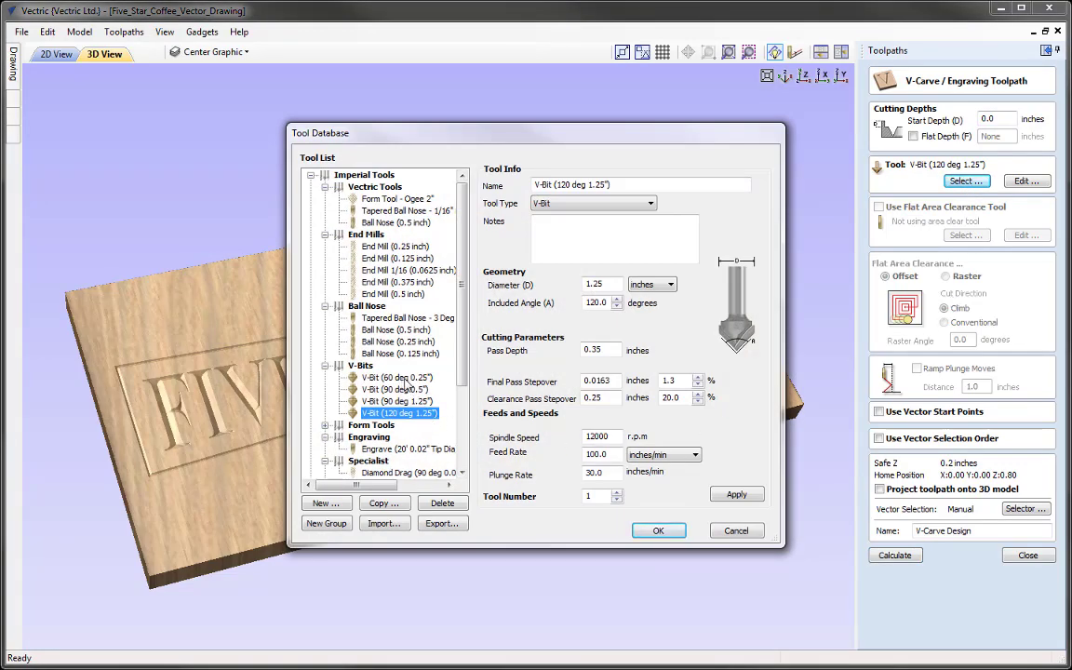
left_click(410, 378)
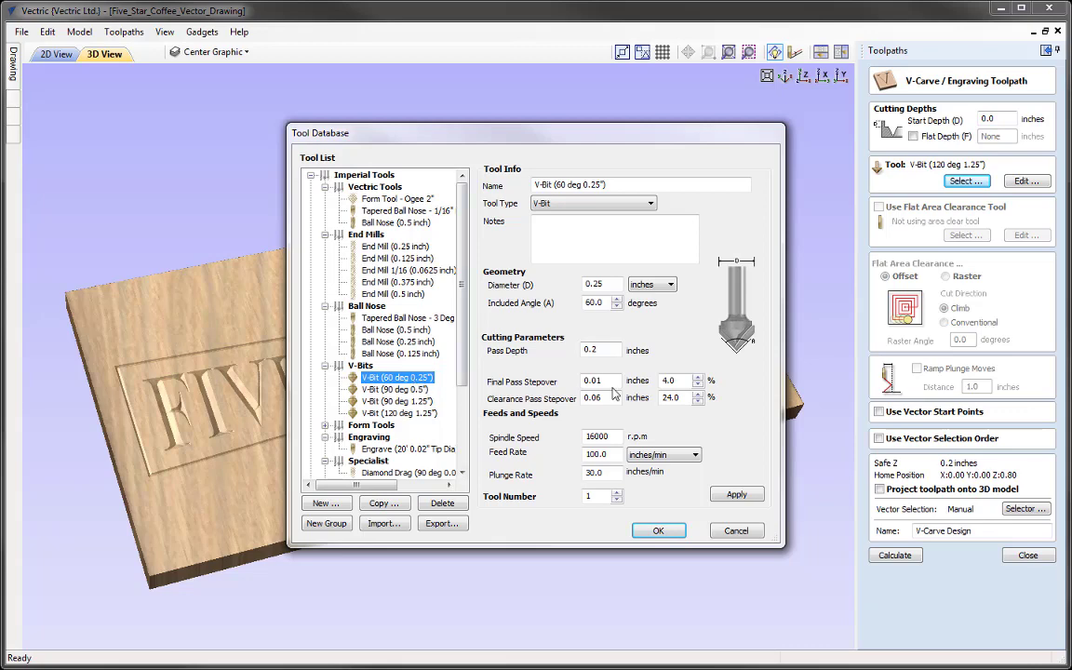
left_click(658, 530)
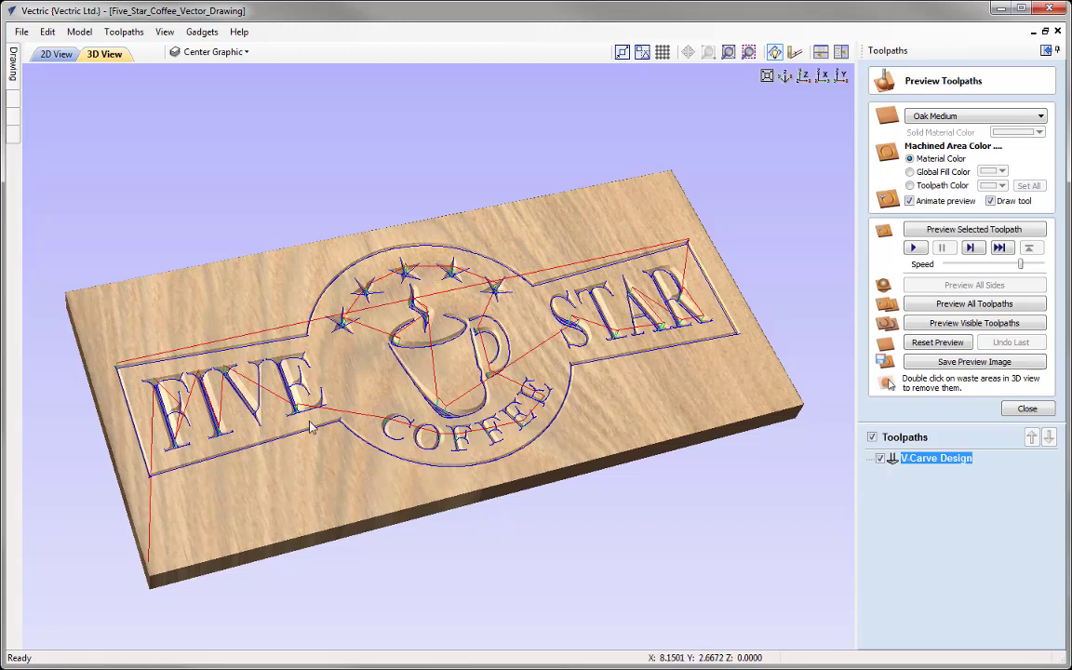
Preview the recalculated V-Carve Design toolpath and examine the carved cup and STAR lettering up close in 3D
left_click(979, 233)
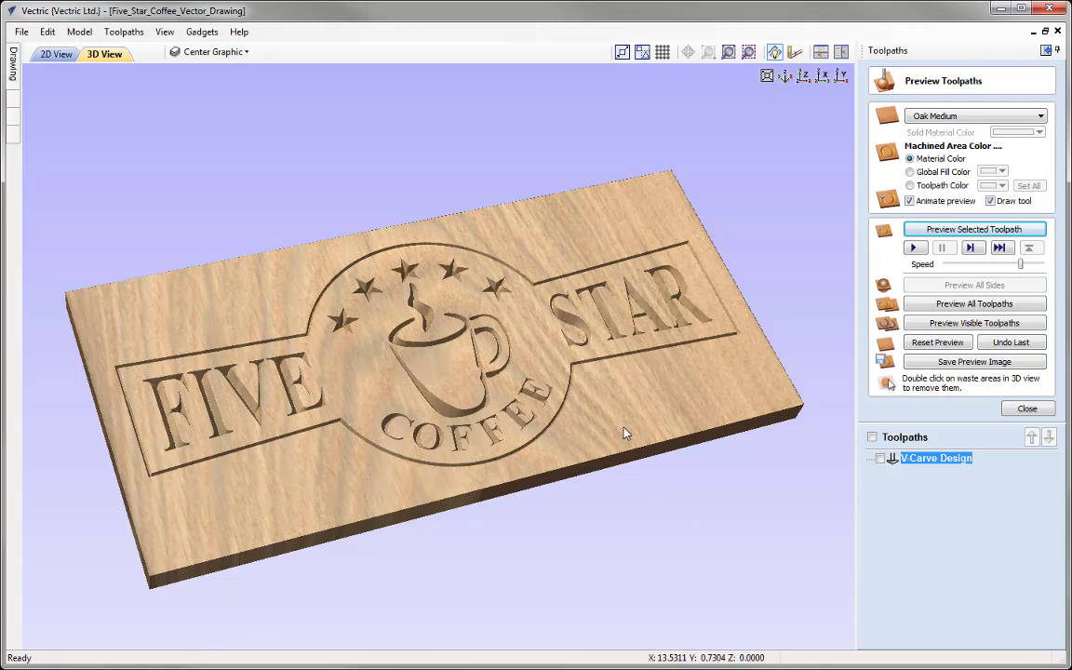
scroll(576, 309, "up", 10)
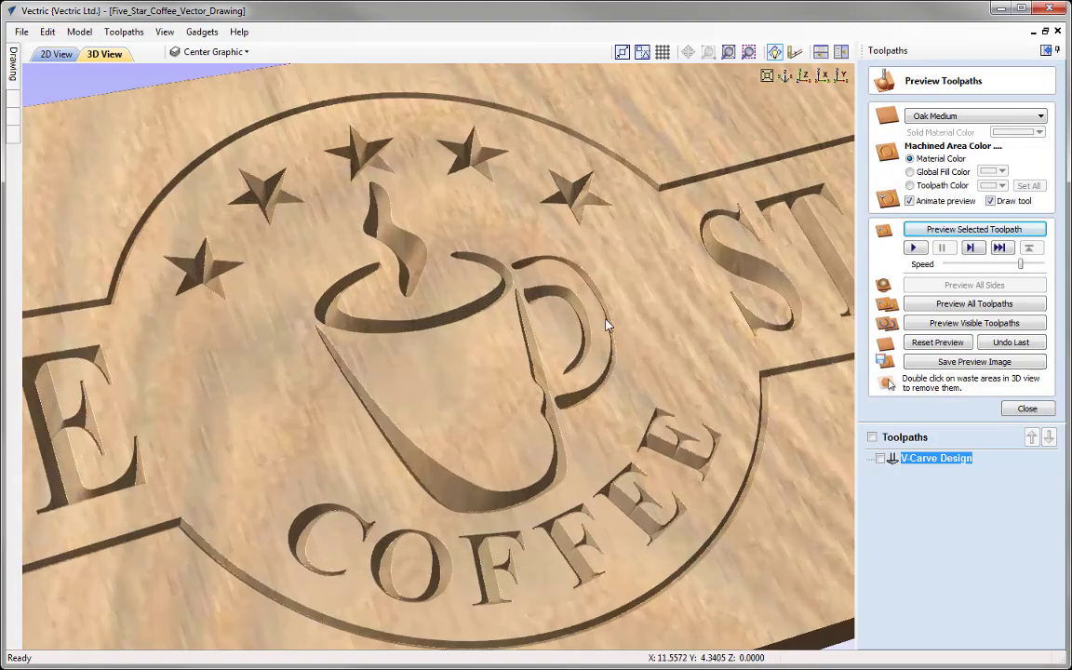
scroll(495, 443, "down", 2)
scroll(478, 449, "up", 6)
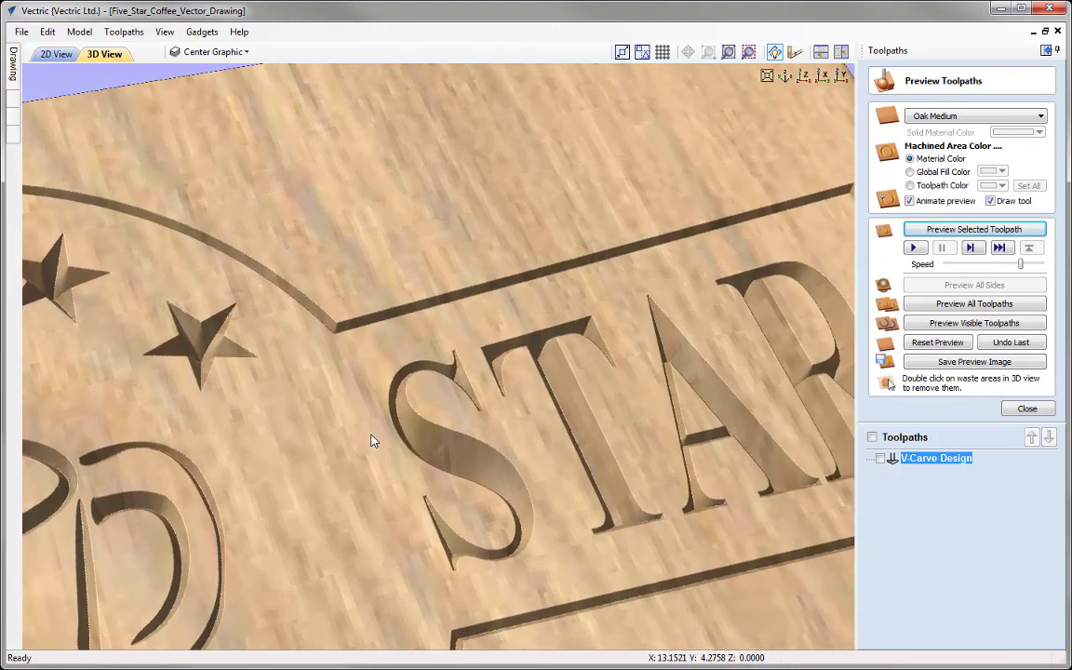
scroll(410, 410, "up", 5)
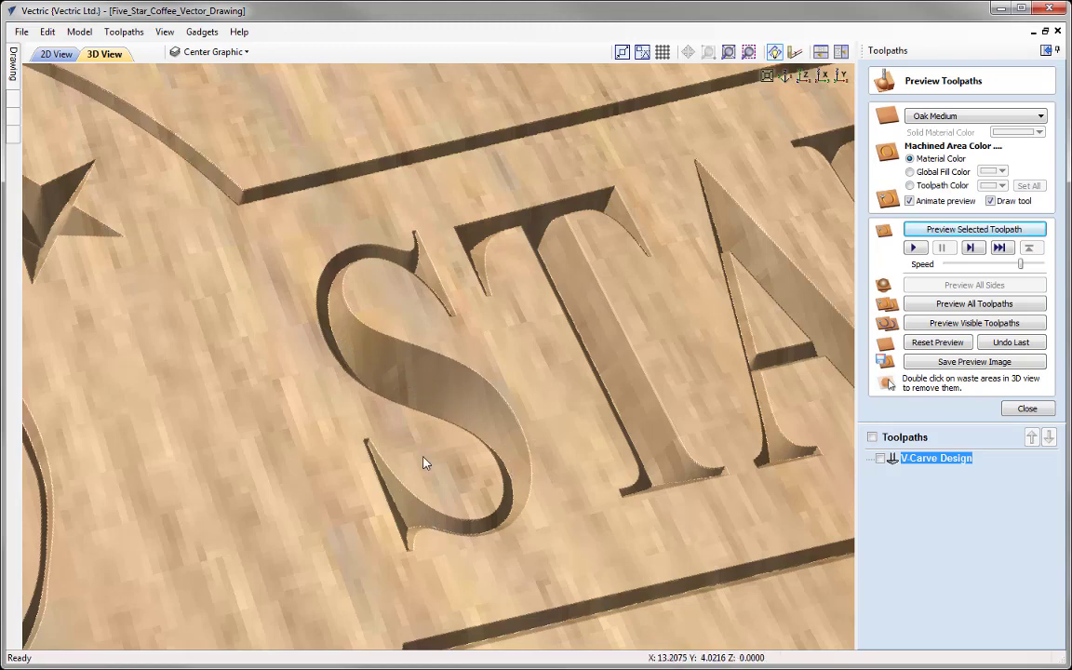
left_click_drag(423, 462, 410, 335)
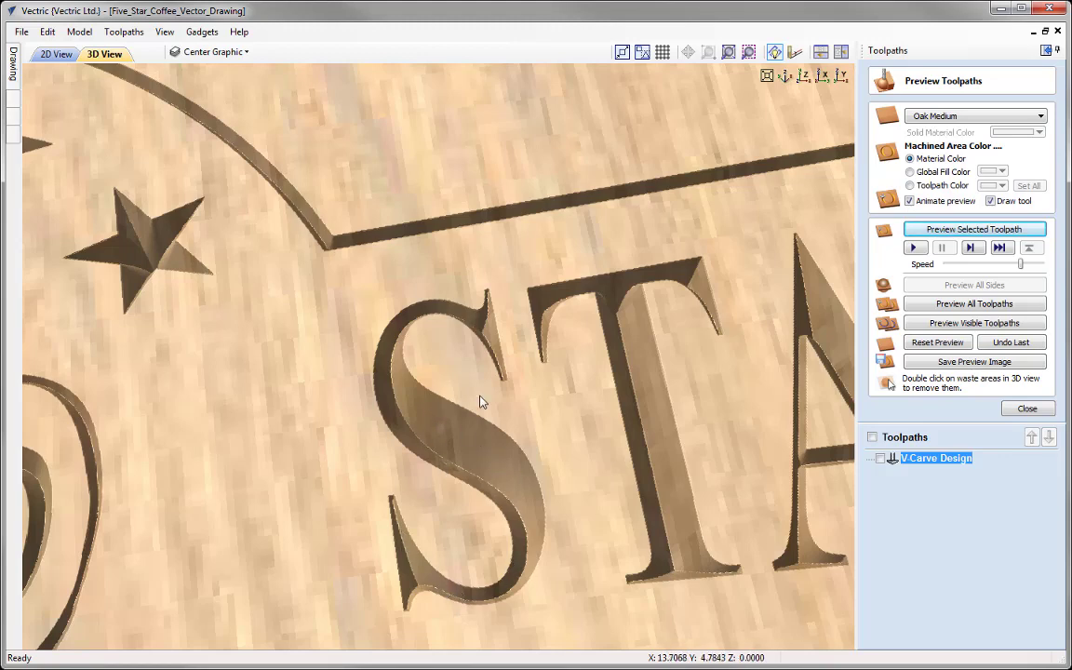
left_click_drag(478, 399, 581, 352)
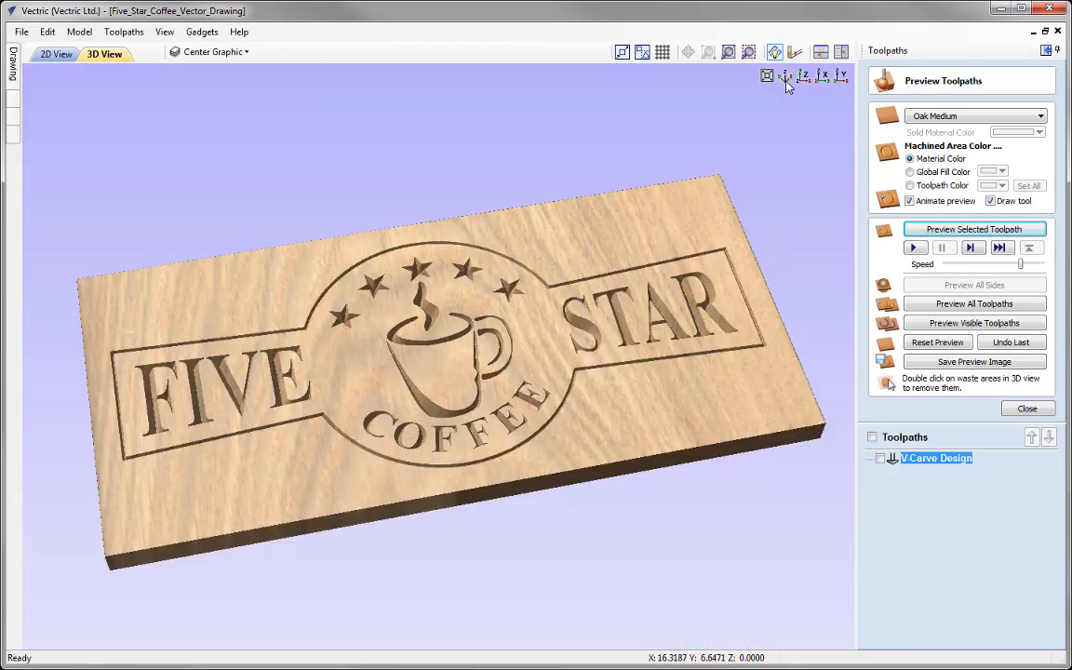
left_click(786, 76)
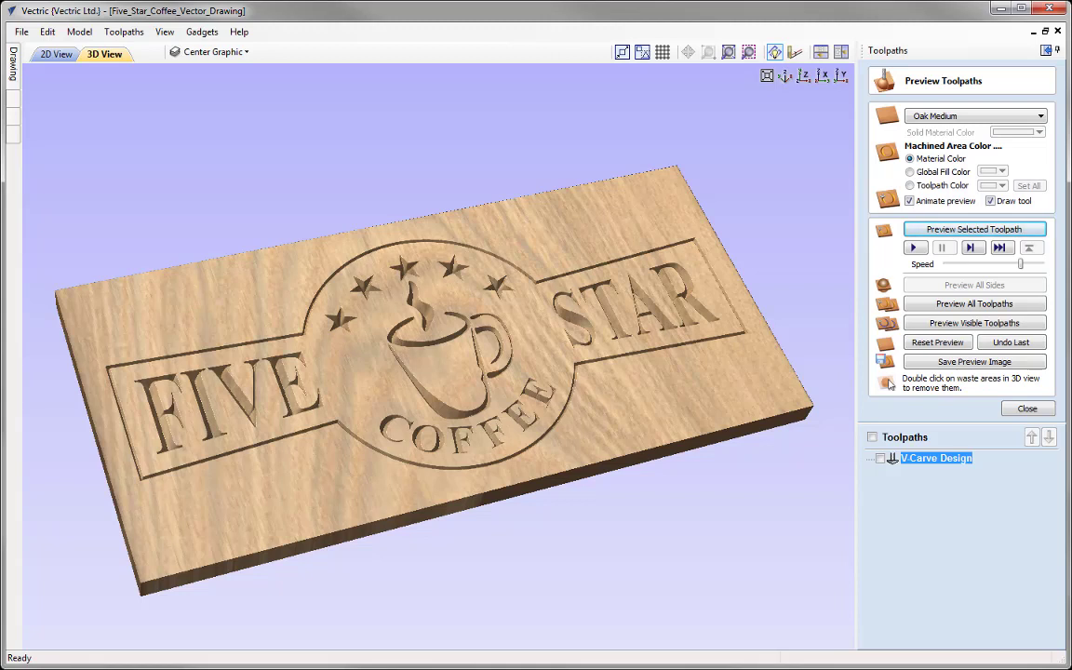
Leave the preview, change the V-Carve Design toolpath's tool to the V-Bit (90 deg 1.25") and recalculate it
left_click(1027, 408)
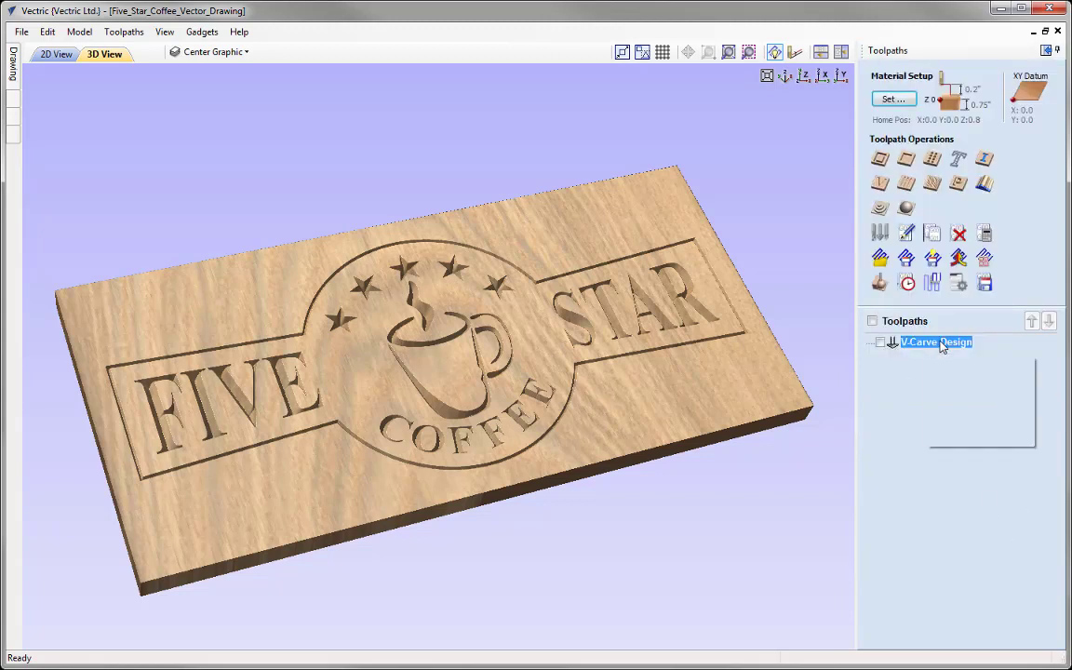
mouse_move(938, 349)
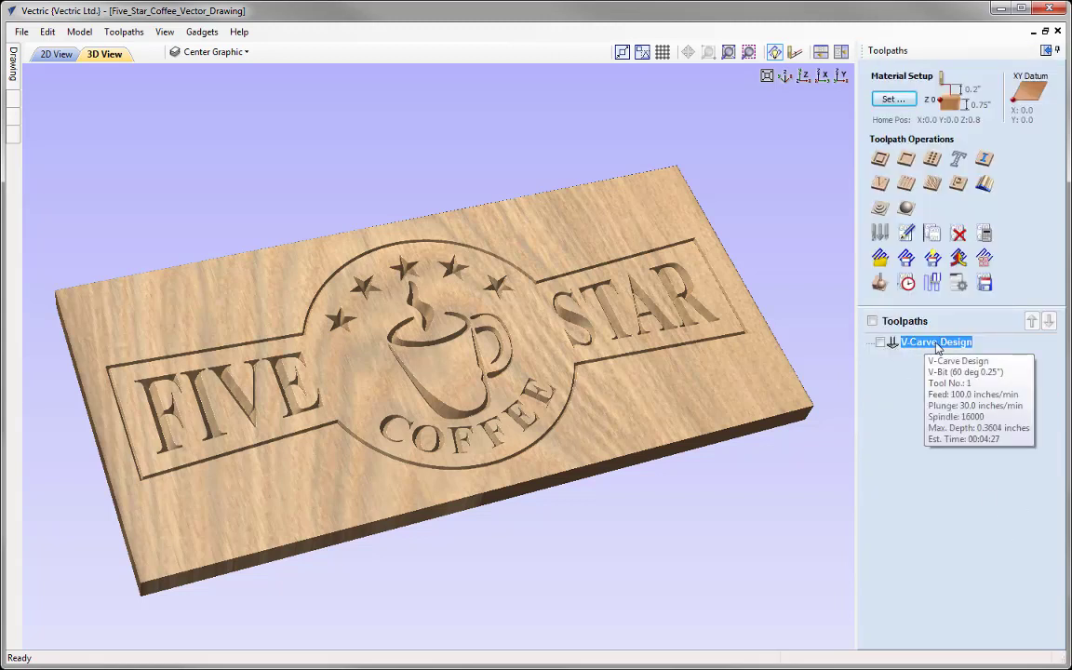
left_click(908, 233)
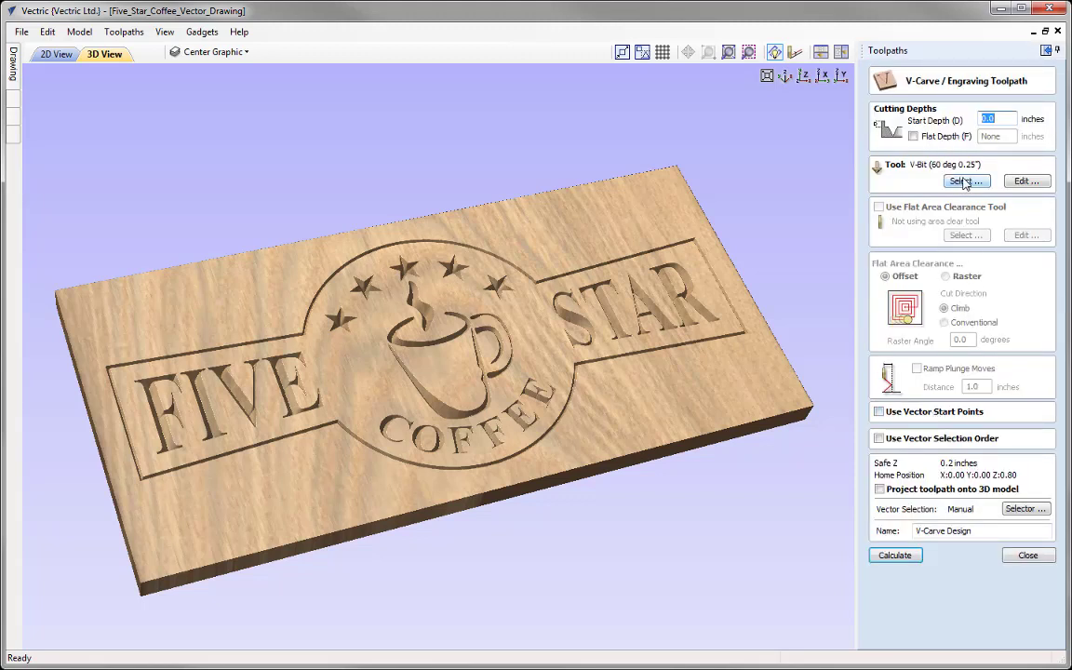
left_click(965, 182)
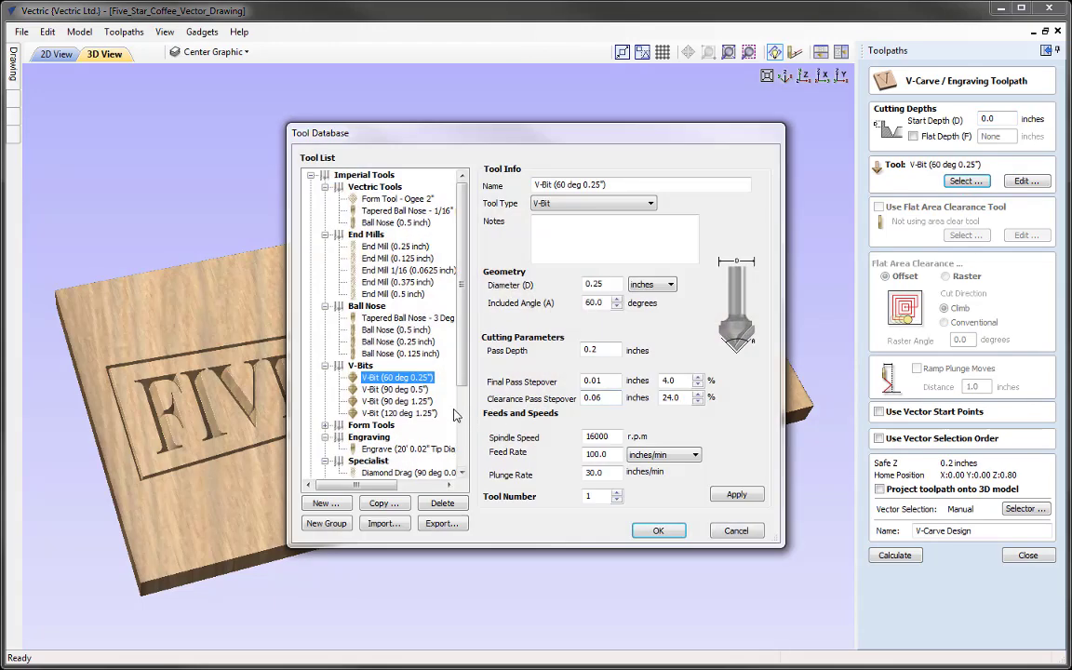
left_click(383, 401)
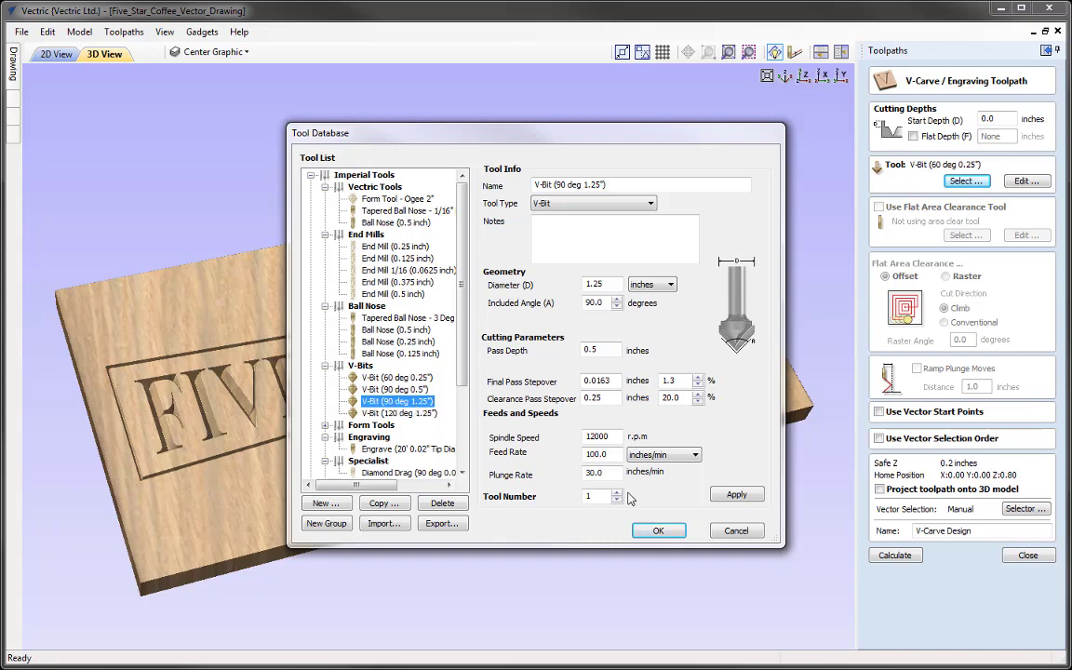
left_click(670, 533)
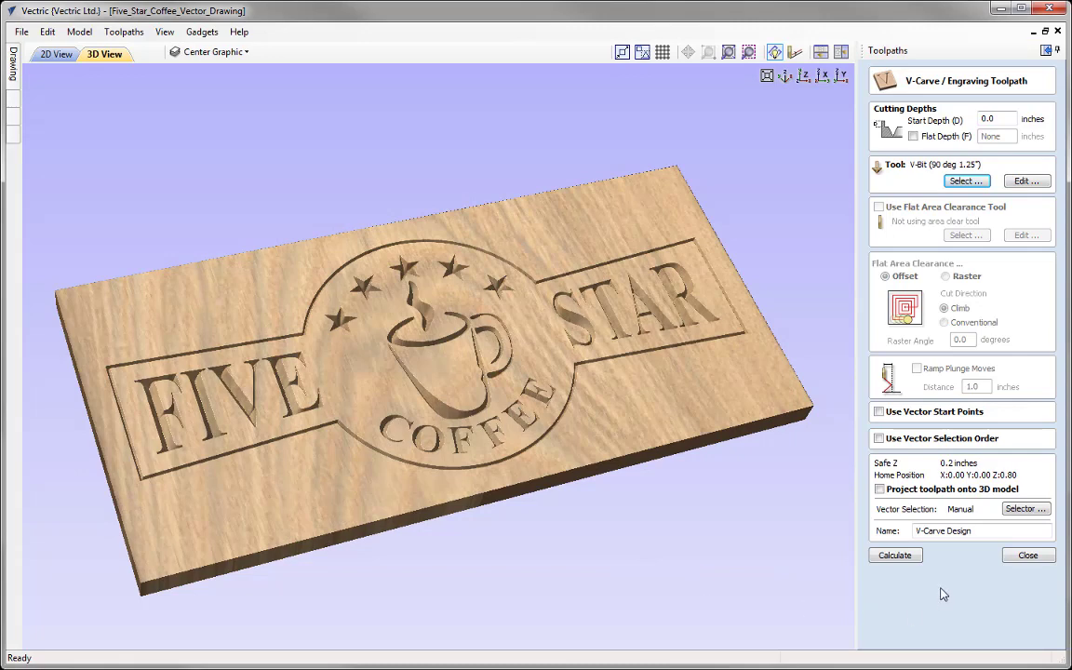
left_click(894, 555)
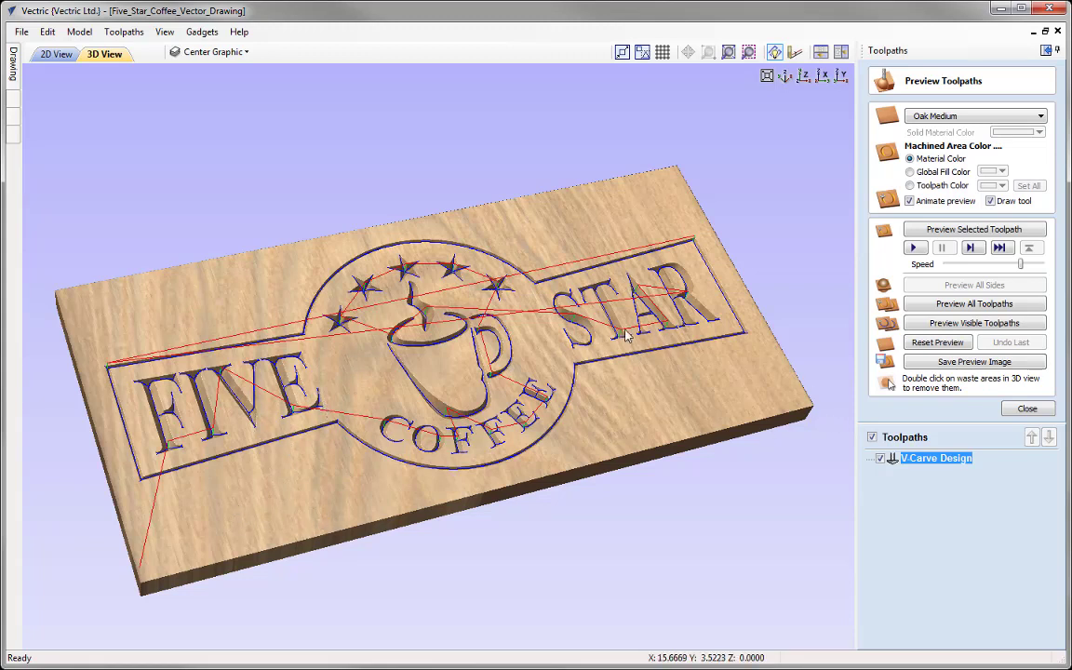
Reset the preview, simulate the recalculated V-Carve Design toolpath, inspect it from above and at an angle, and leave the preview
left_click(935, 342)
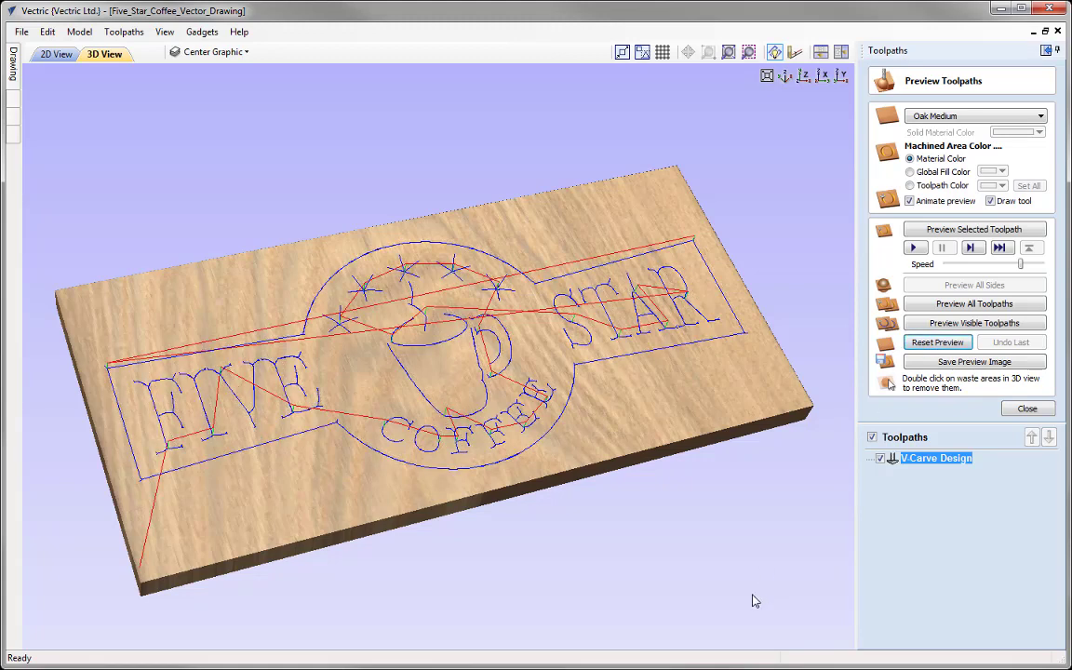
left_click(988, 236)
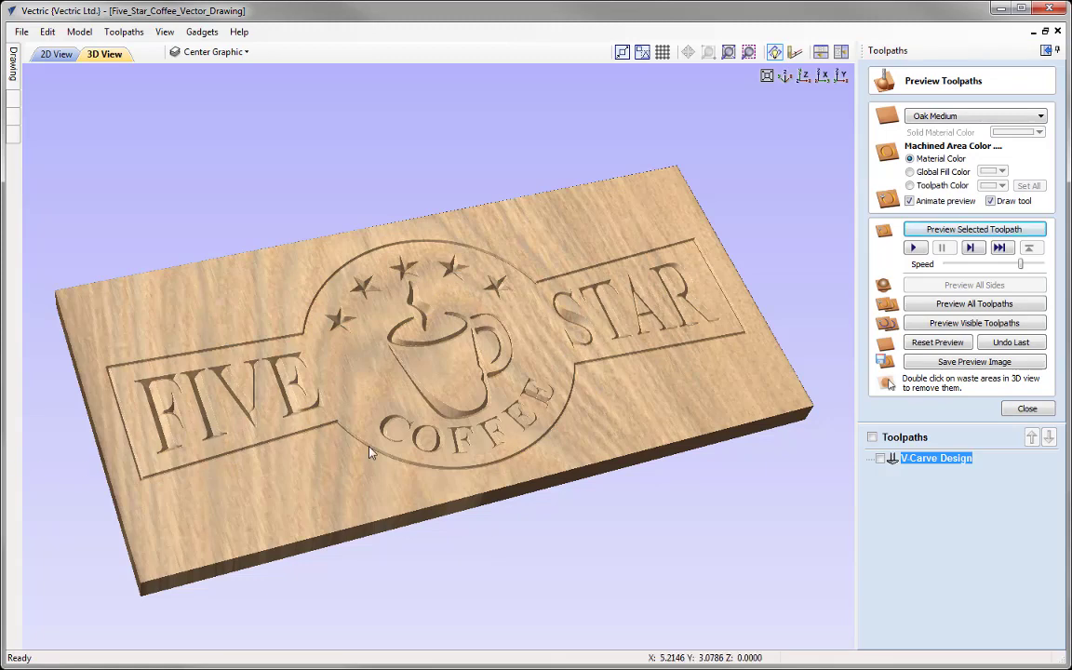
mouse_move(491, 446)
left_mouse_down()
mouse_move(414, 498)
mouse_move(478, 431)
left_mouse_up()
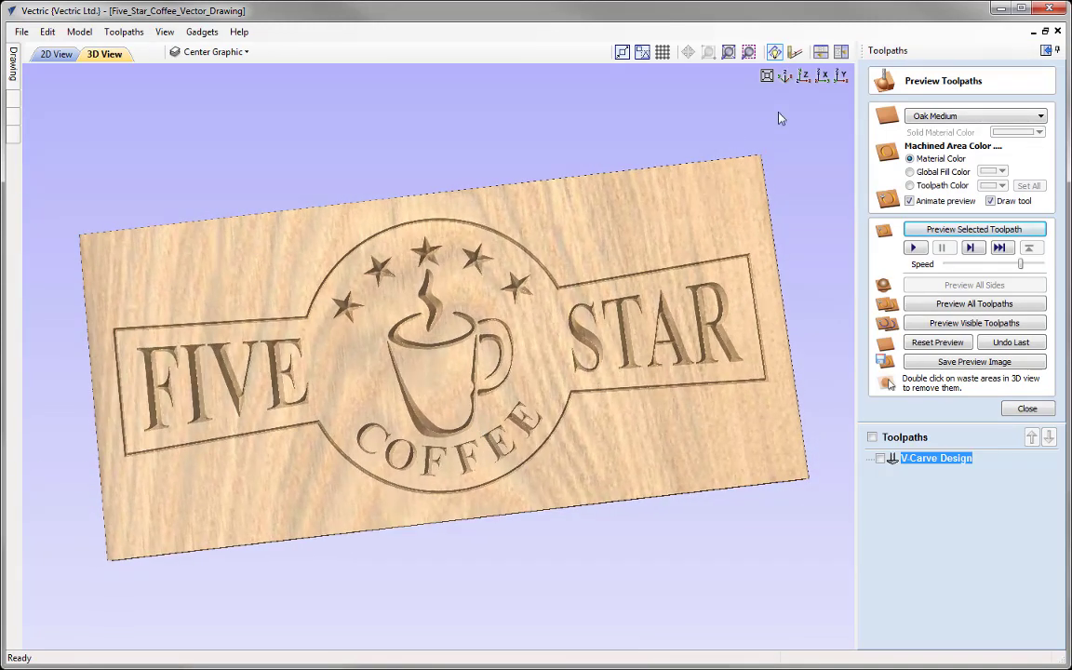
left_click(804, 77)
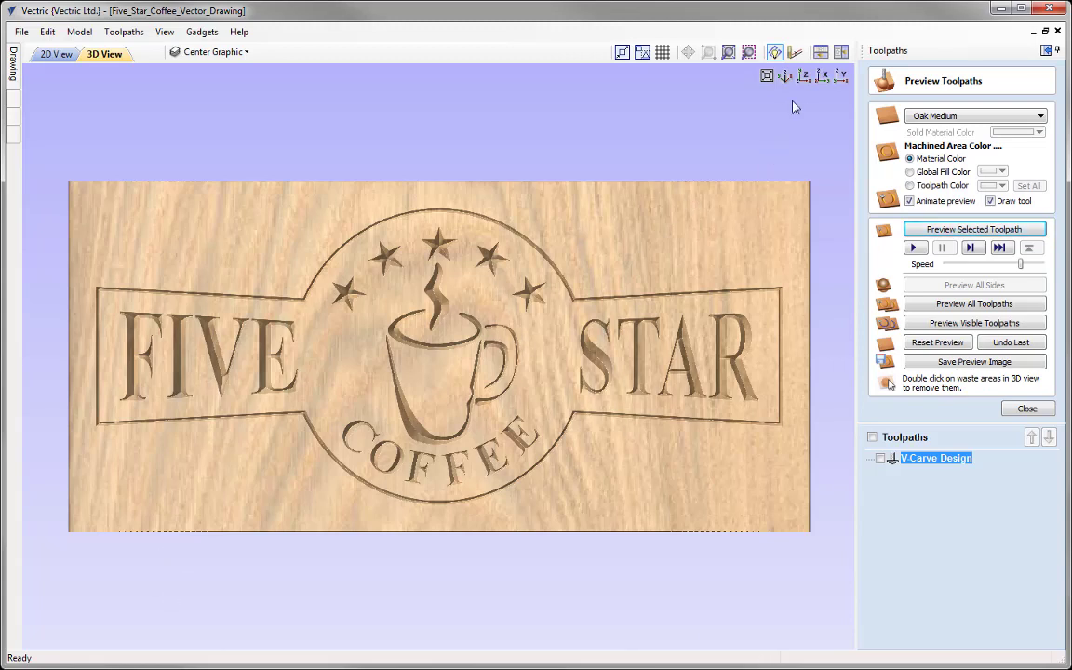
left_click_drag(711, 70, 586, 402)
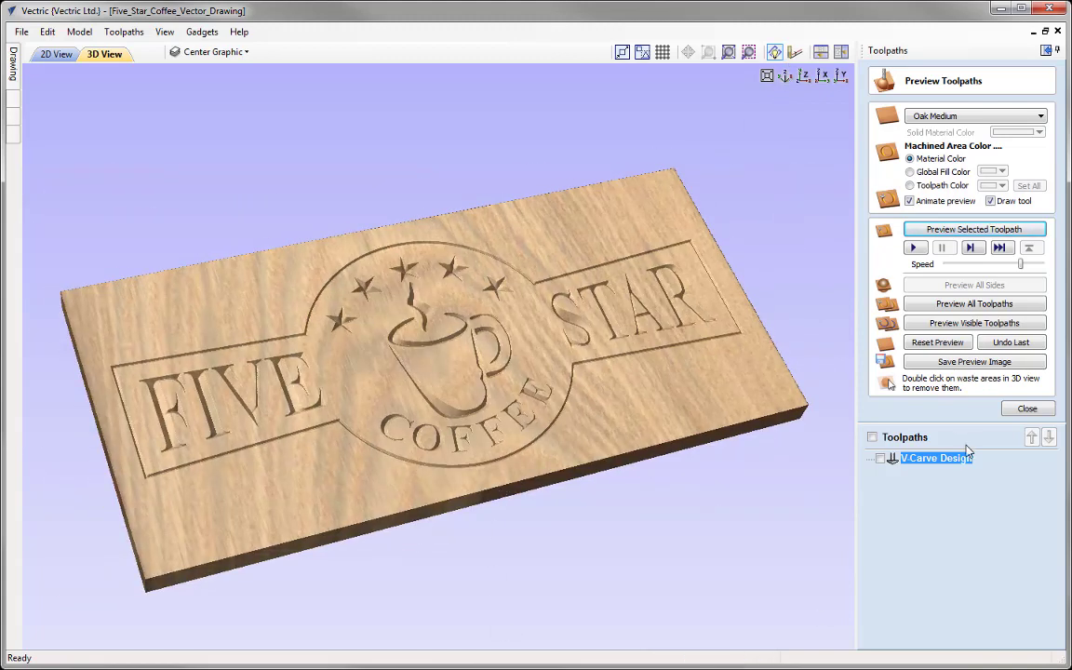
left_click(1027, 410)
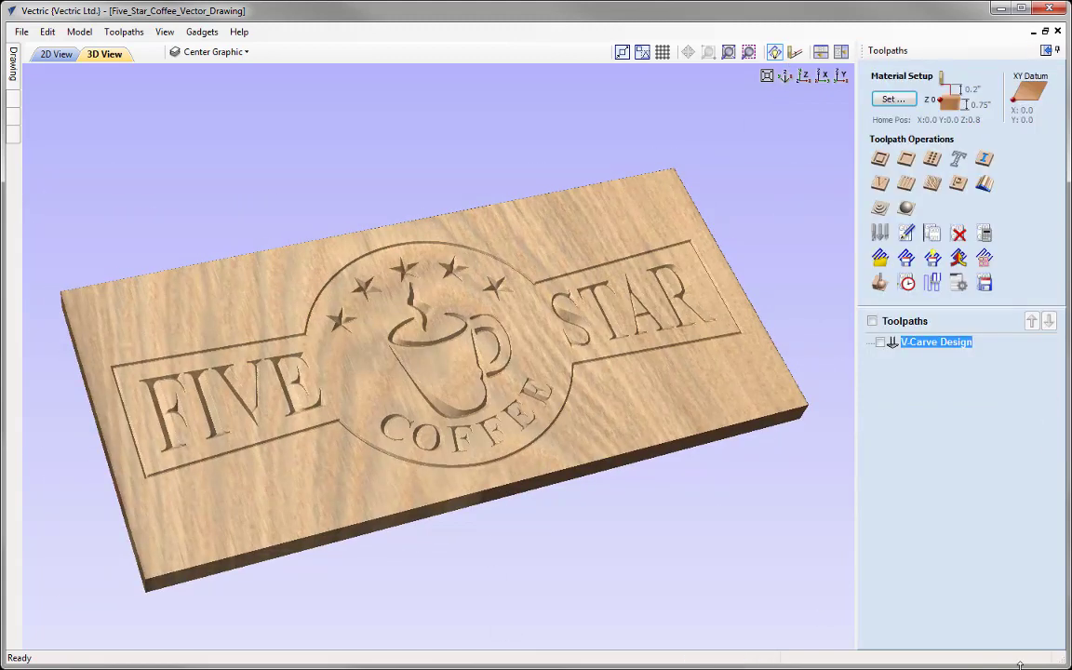
Select only the sign's outer outline in the 2D view and start a 2D profile toolpath for it
left_click(55, 54)
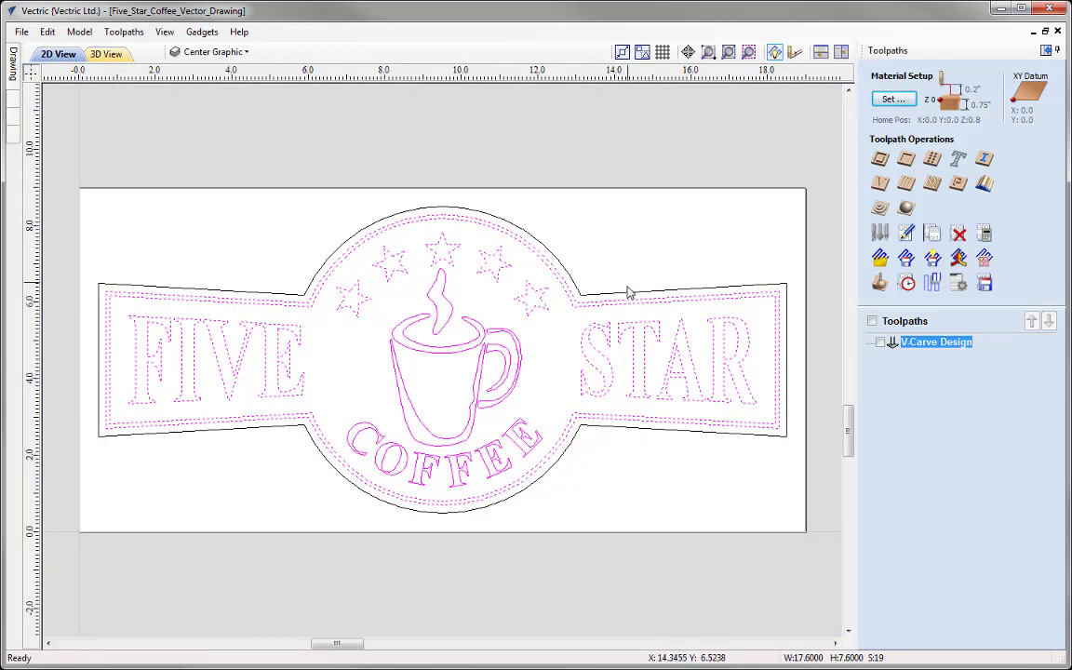
left_click(575, 290)
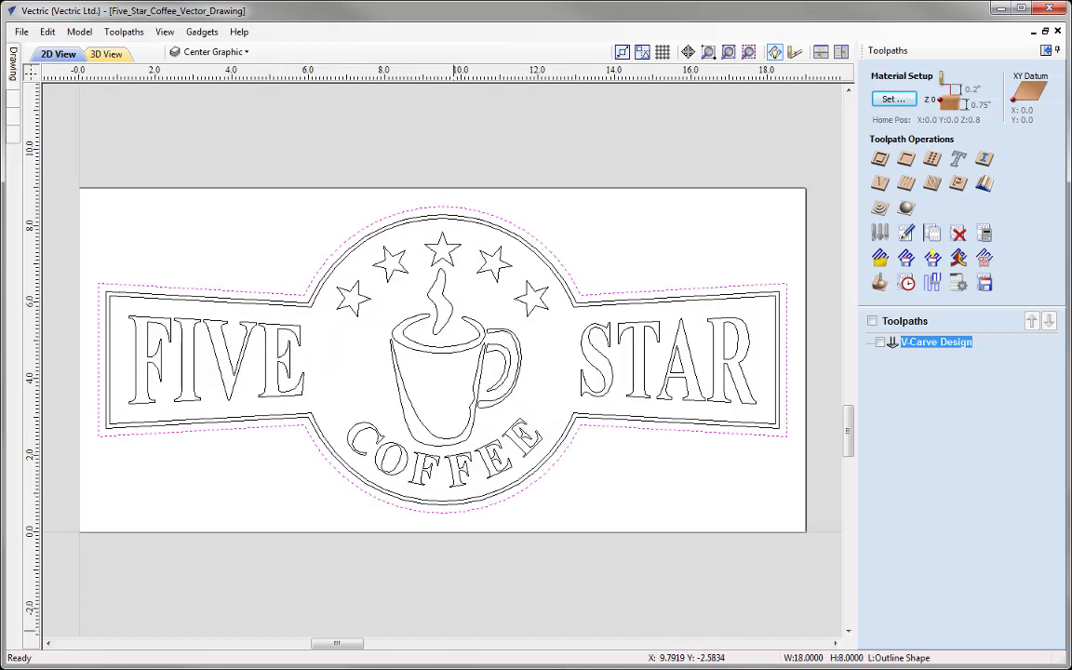
left_click(879, 159)
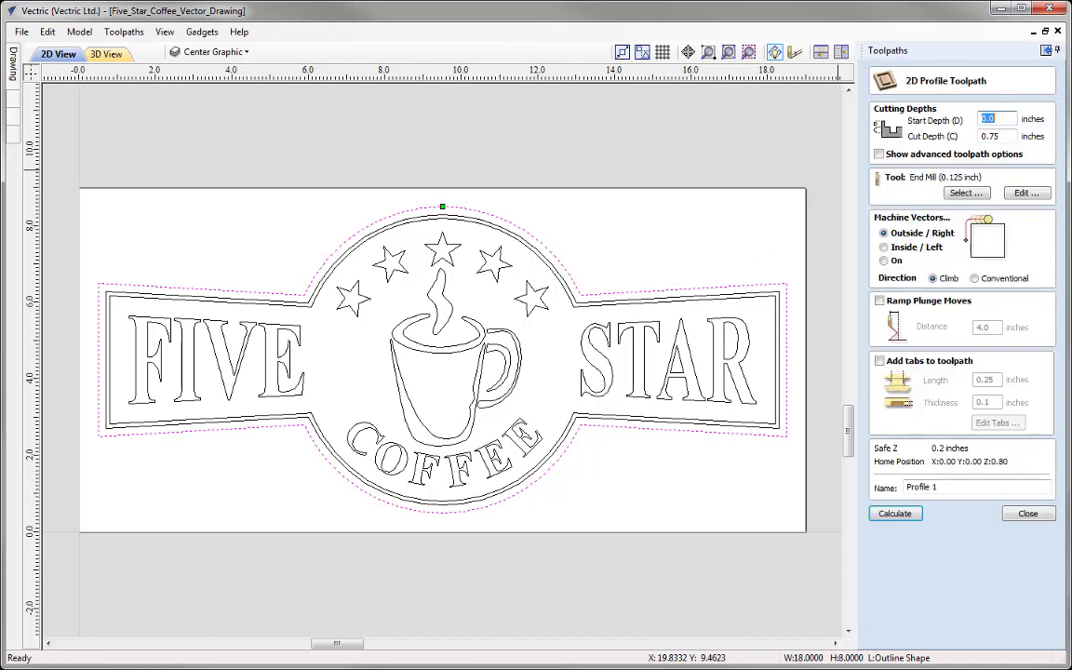
left_click(966, 192)
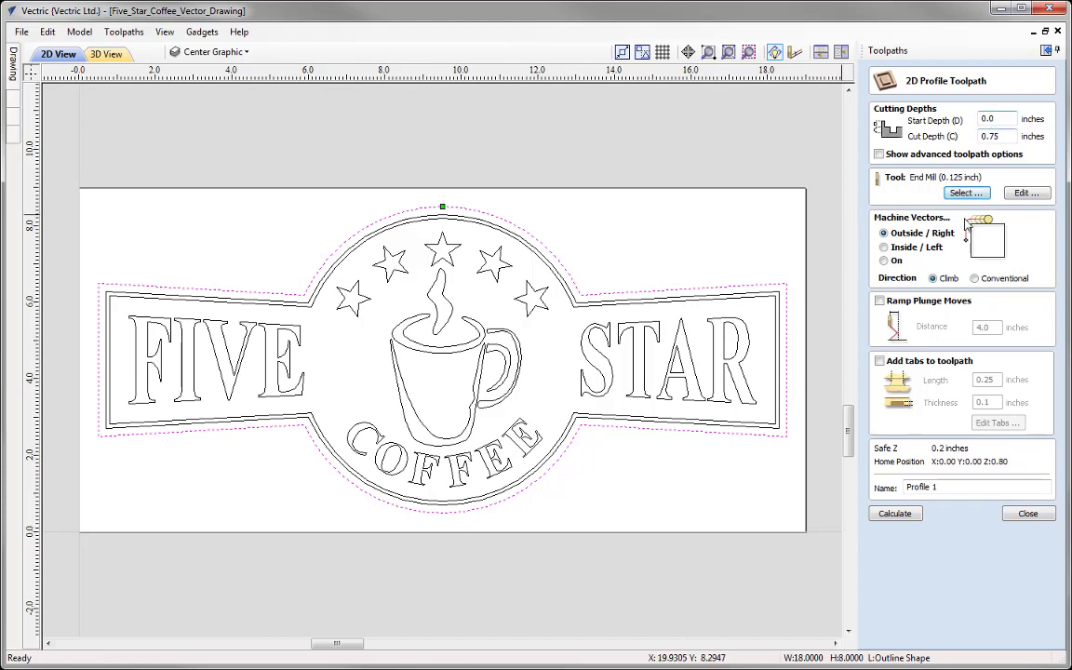
left_click(1003, 137)
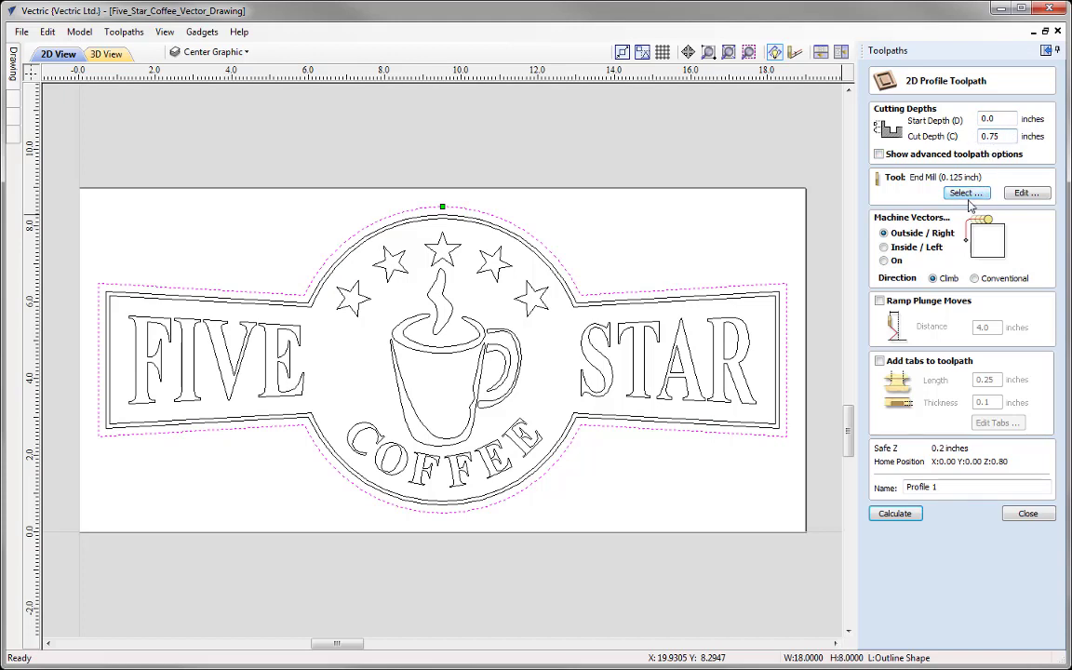
Show the profile toolpath's advanced options and choose the End Mill (0.25 inch) as its tool
left_click(880, 155)
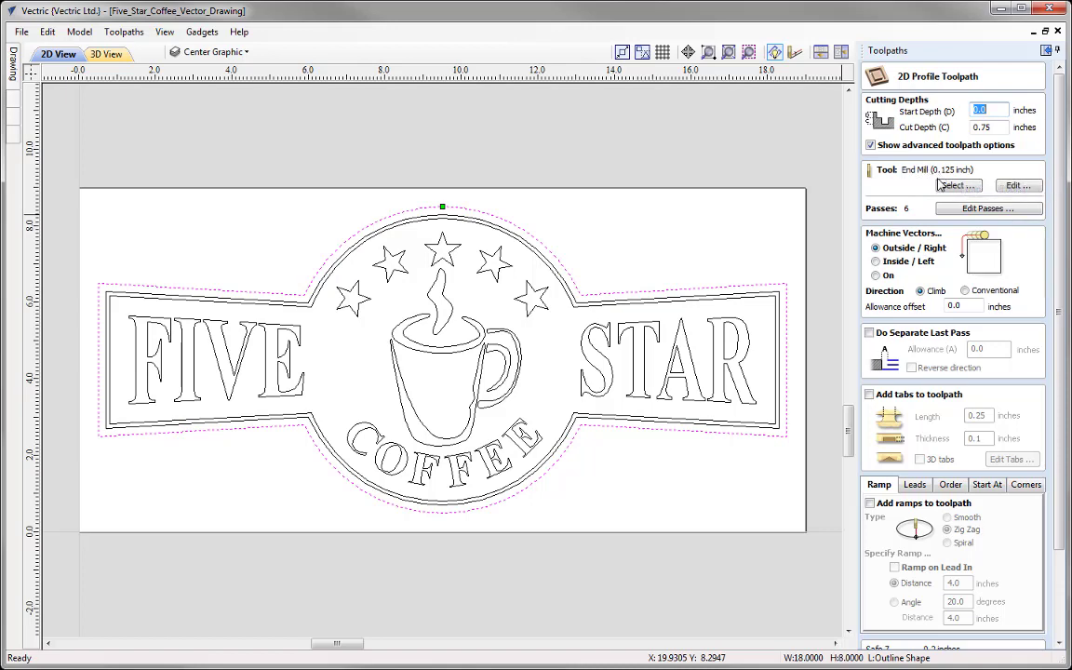
left_click(959, 186)
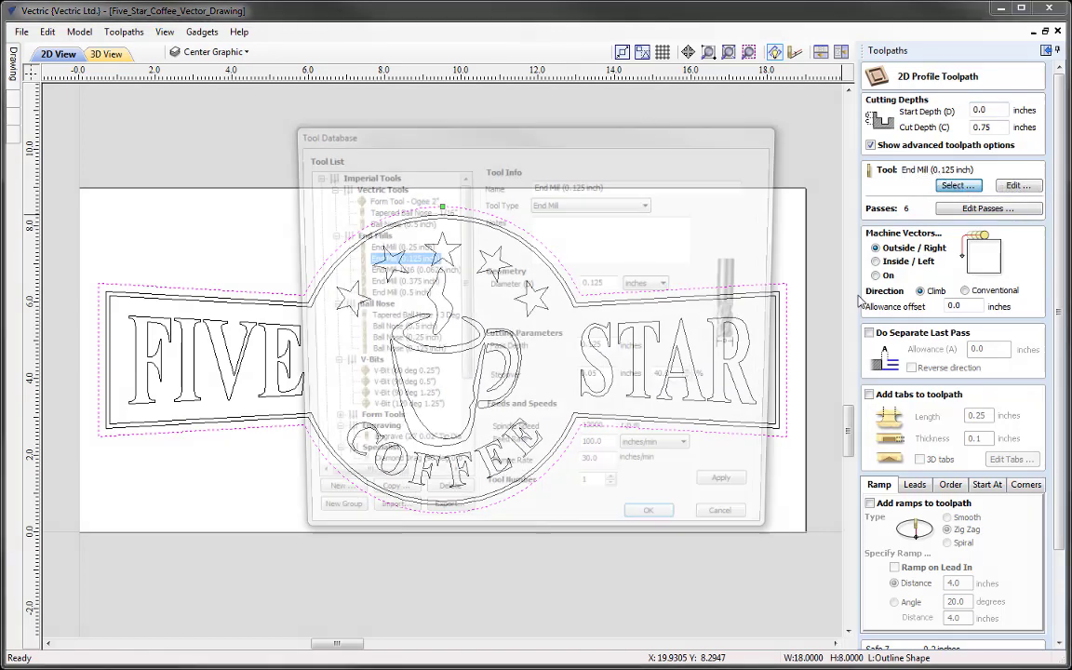
left_click(401, 248)
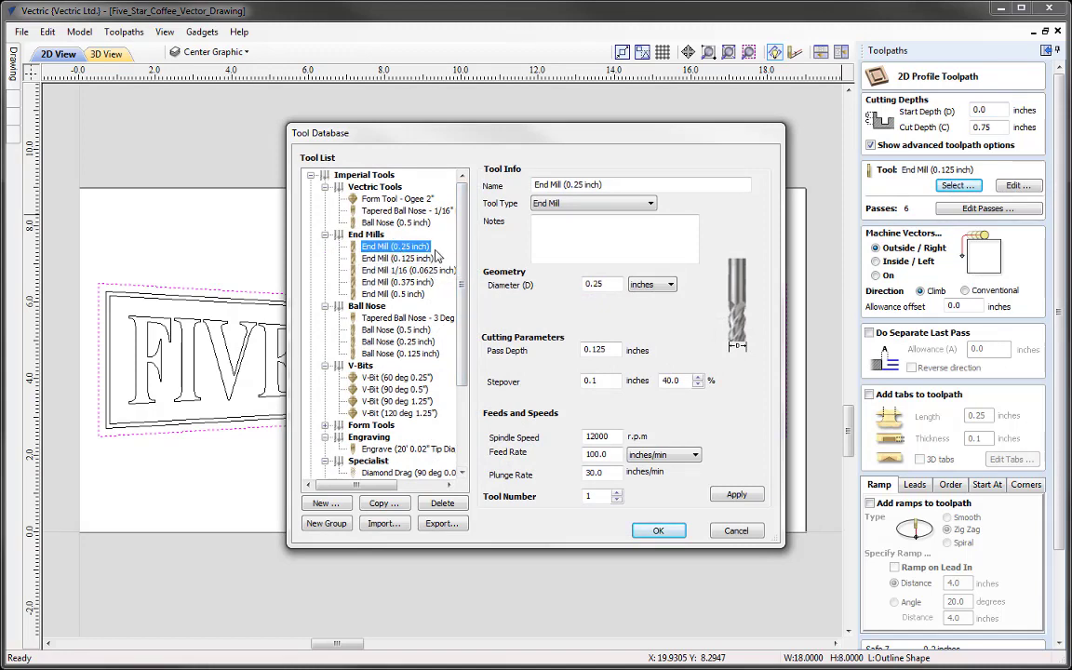
left_click(655, 530)
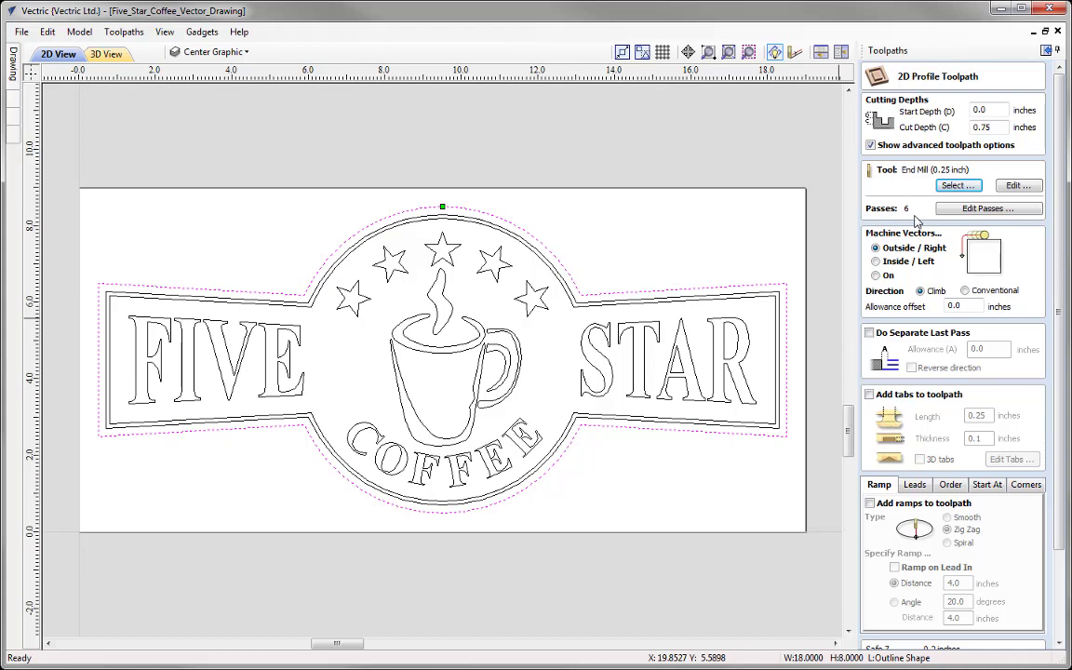
Set the pass depth of the profile toolpath's end mill to 0.25 inches
left_click(1017, 185)
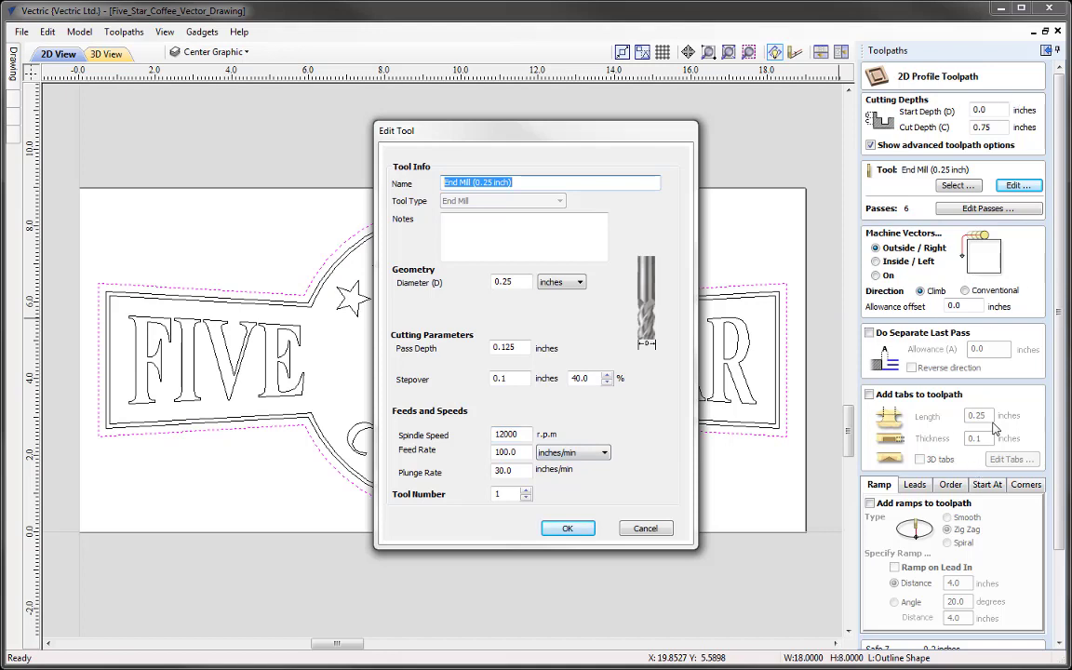
left_click_drag(501, 347, 542, 351)
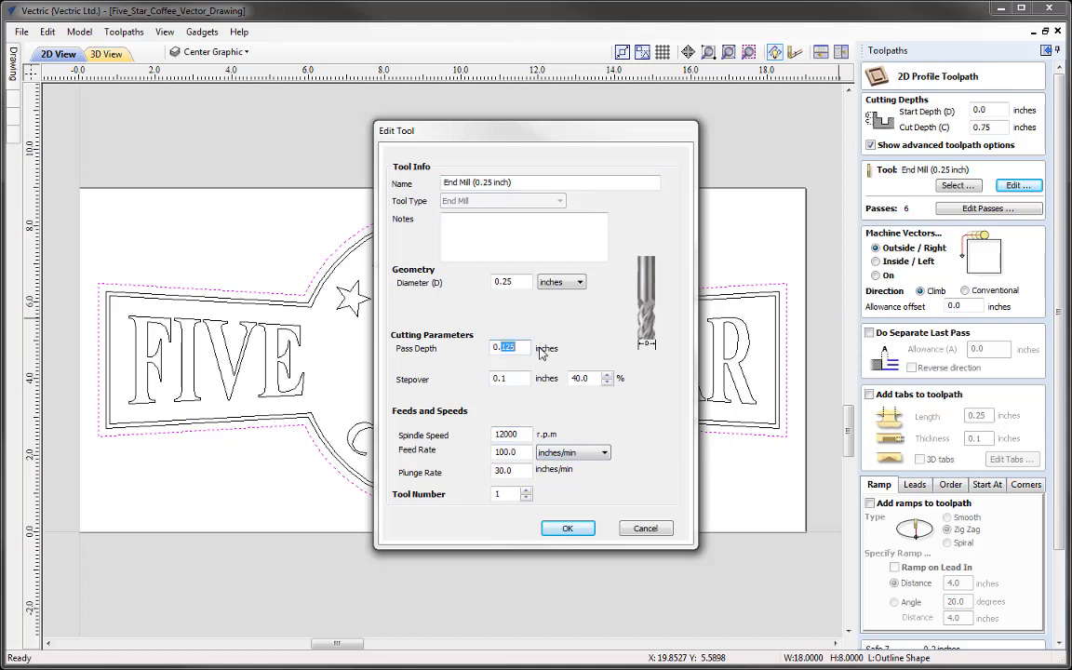
type("2")
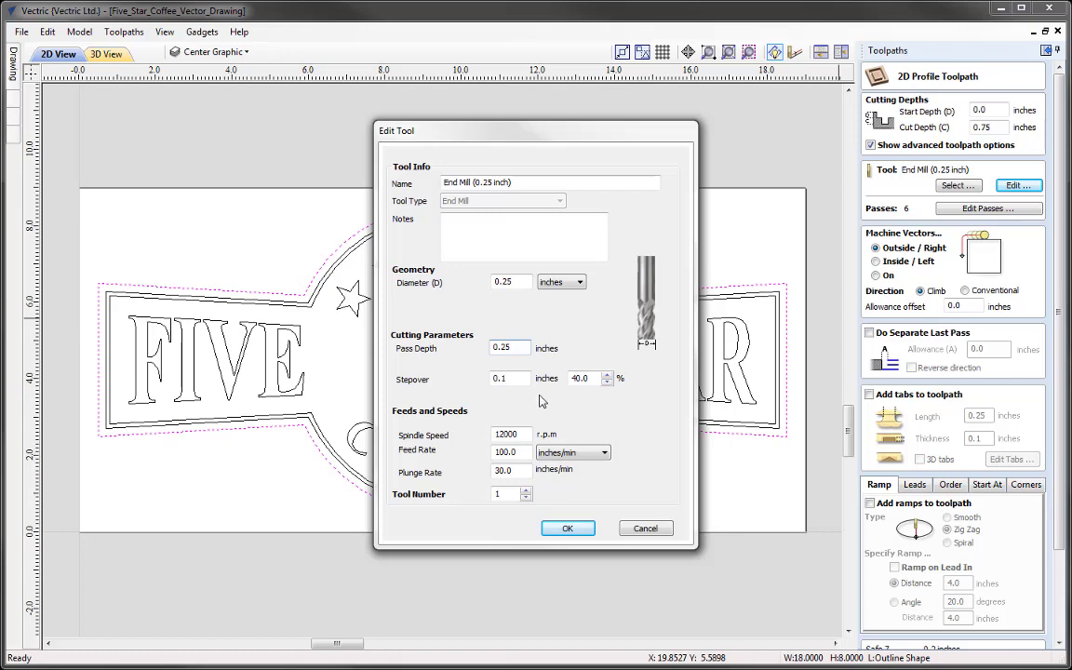
left_click(568, 528)
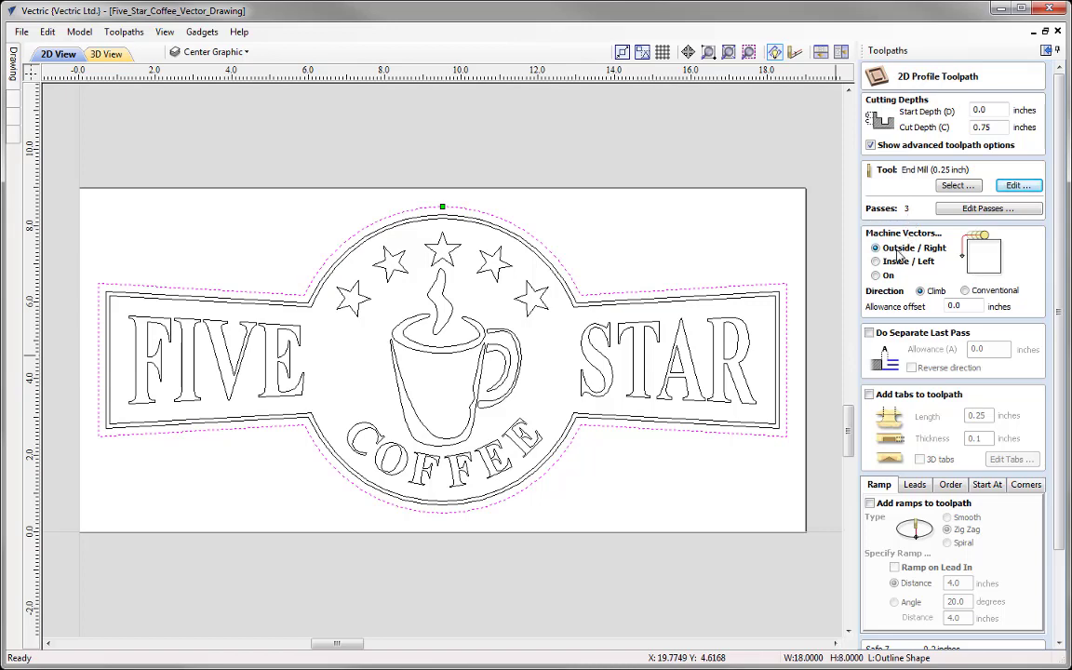
Name the toolpath Profile Cutout and calculate it
scroll(940, 446, "down", 3)
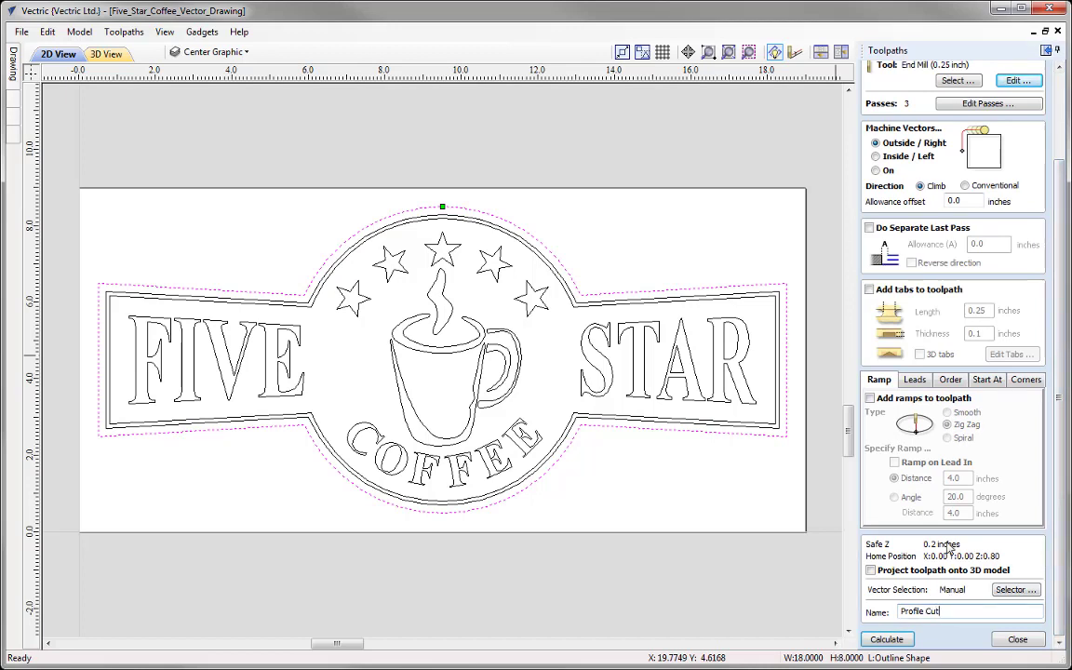
left_click(886, 639)
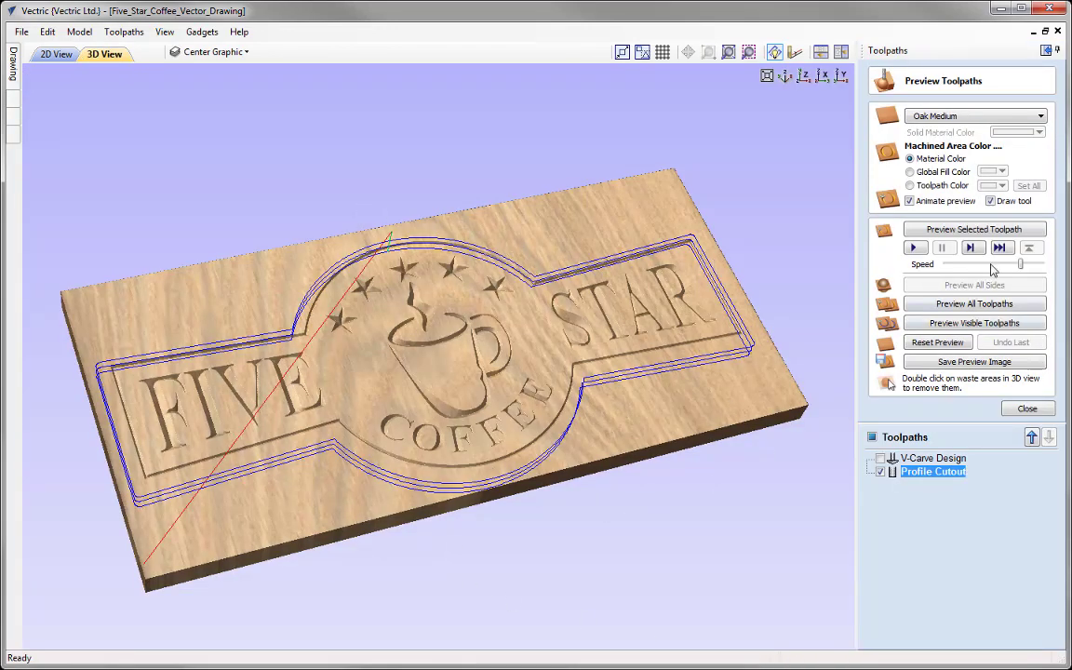
Preview the Profile Cutout toolpath and remove the waste material around the sign, viewed from above
left_click(985, 230)
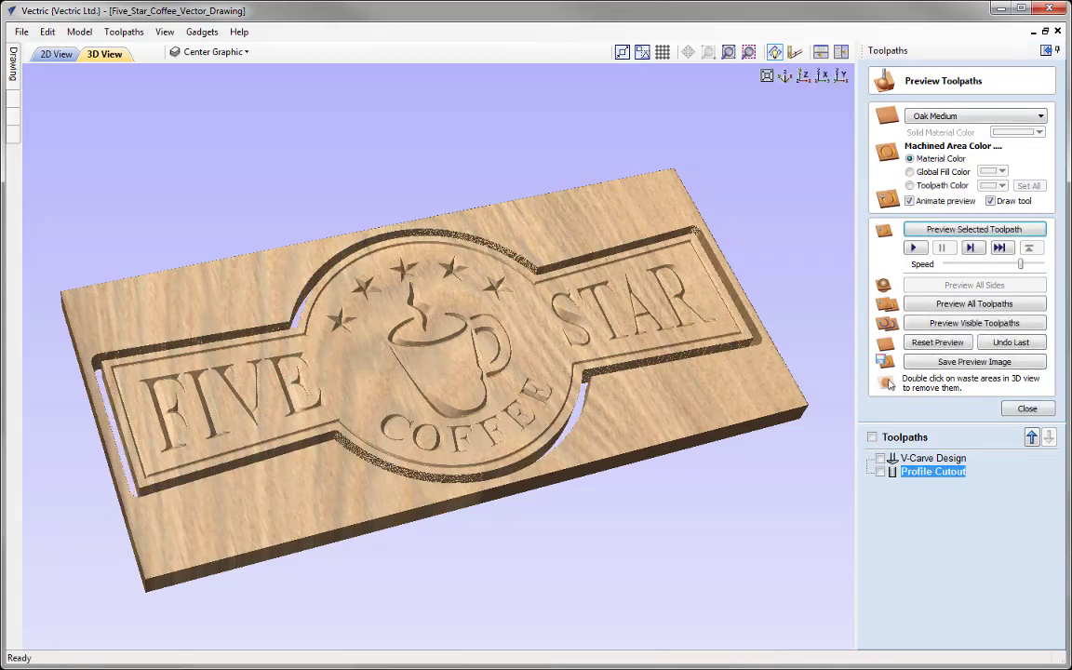
left_click(804, 77)
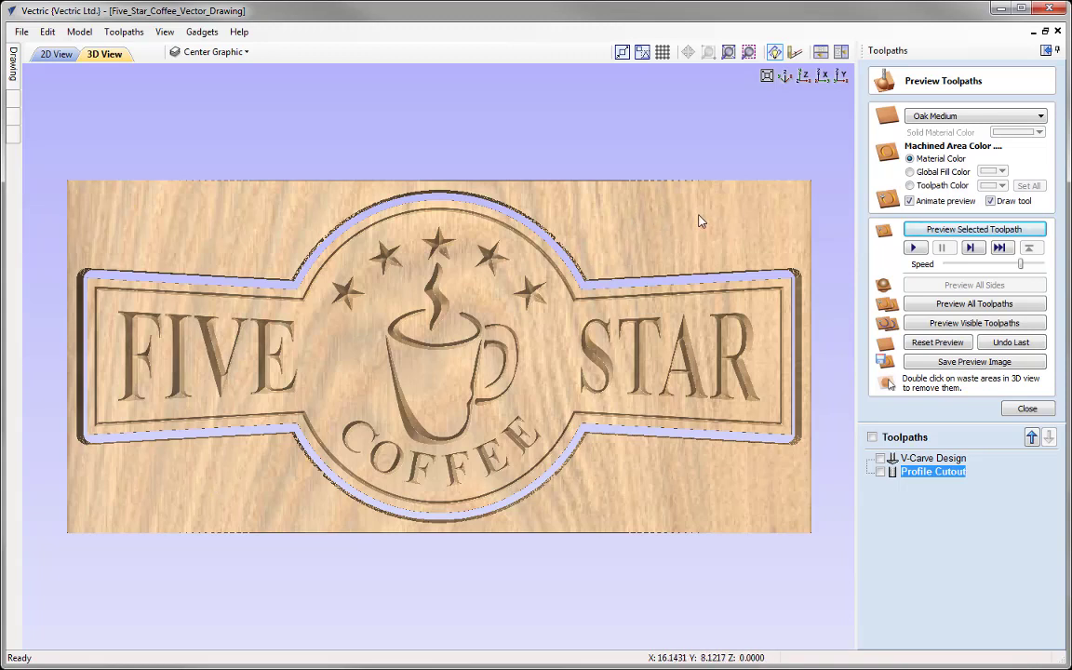
double_click(659, 234)
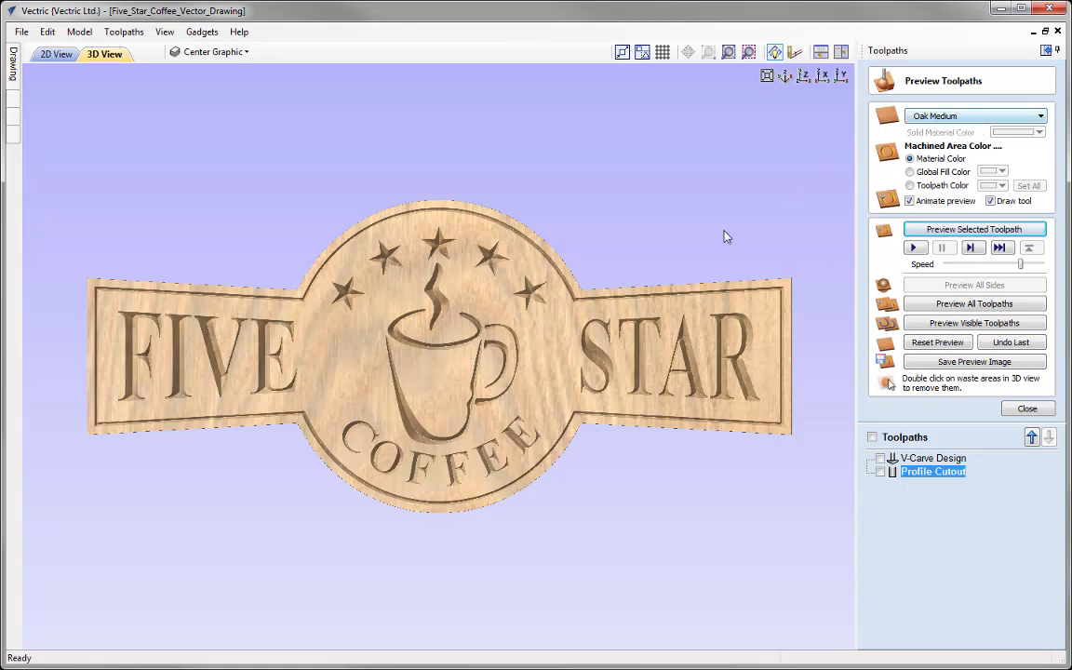
Change the preview material from Oak Medium to Use Solid Color
left_click(936, 116)
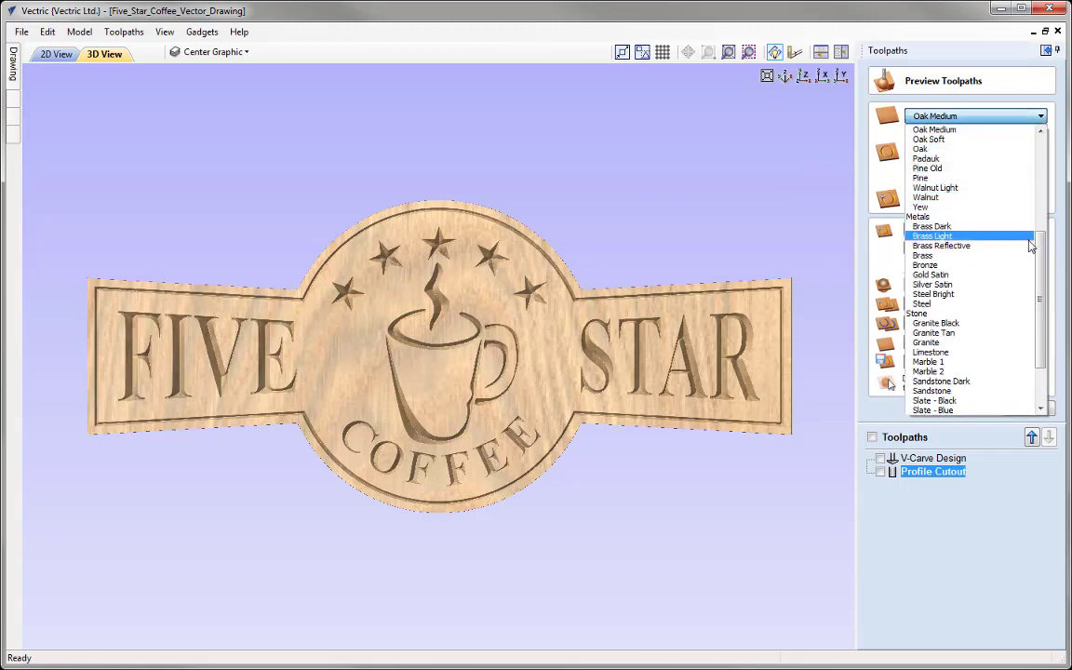
scroll(1024, 224, "up", 5)
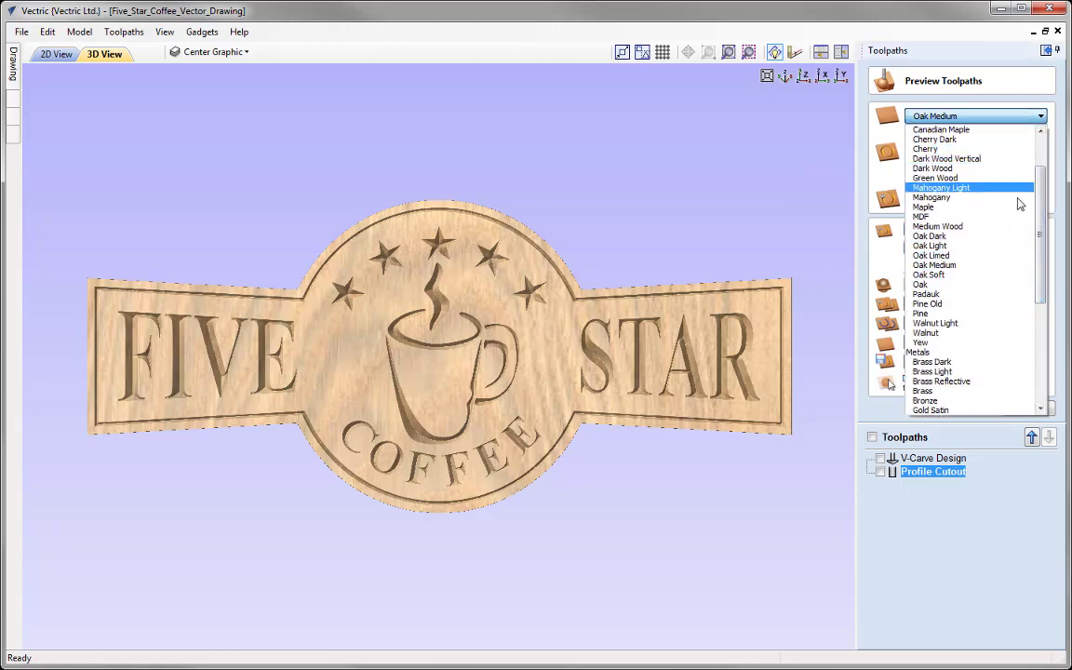
left_click_drag(1040, 215, 1042, 168)
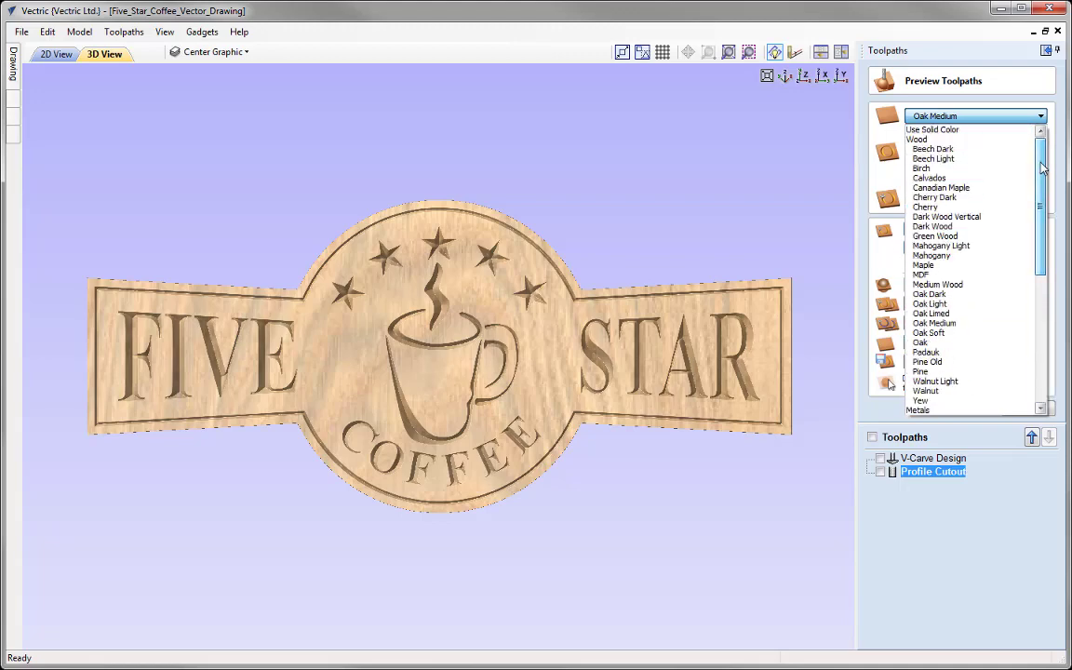
left_click(933, 130)
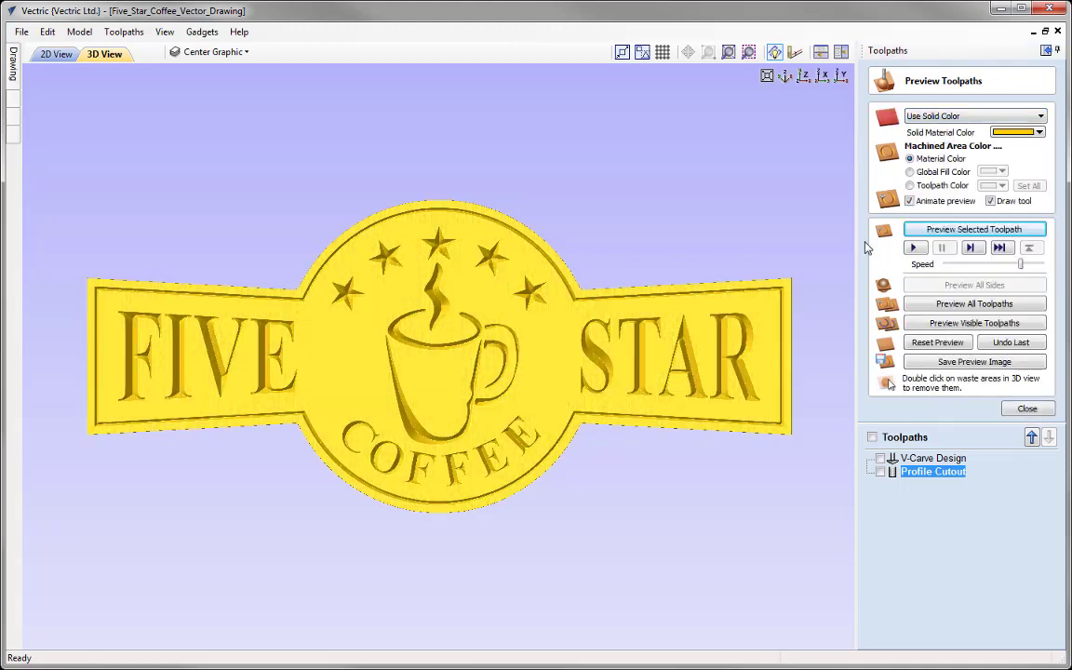
Set the solid material color to dark gray and the V-Carve Design toolpath's machined color to gold
left_click(1039, 133)
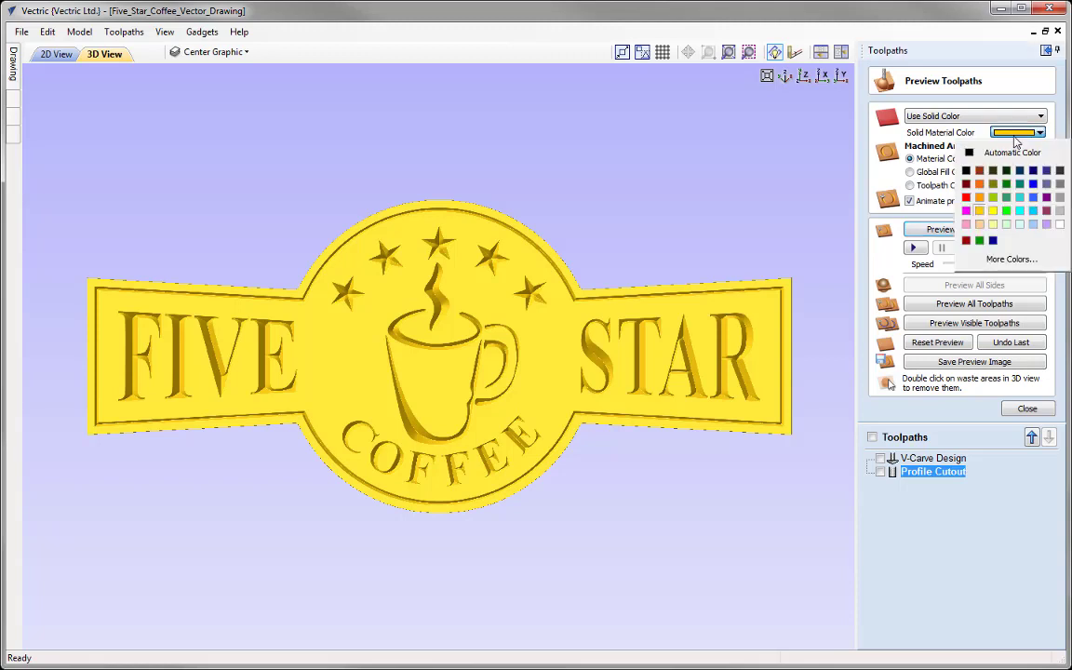
left_click(1059, 185)
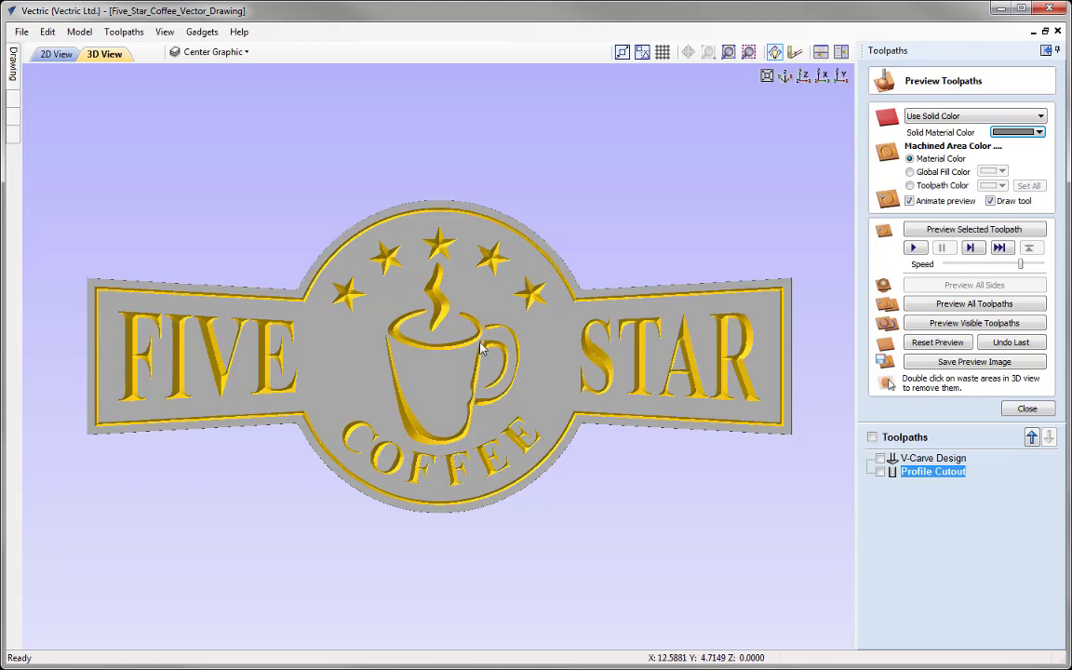
left_click(932, 459)
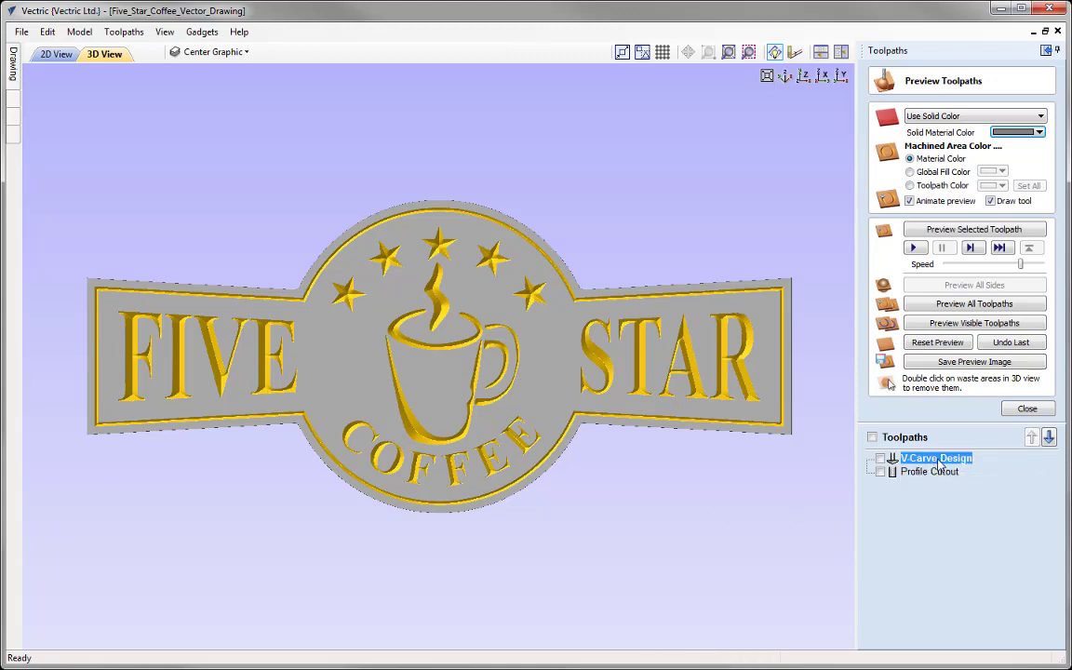
left_click(915, 247)
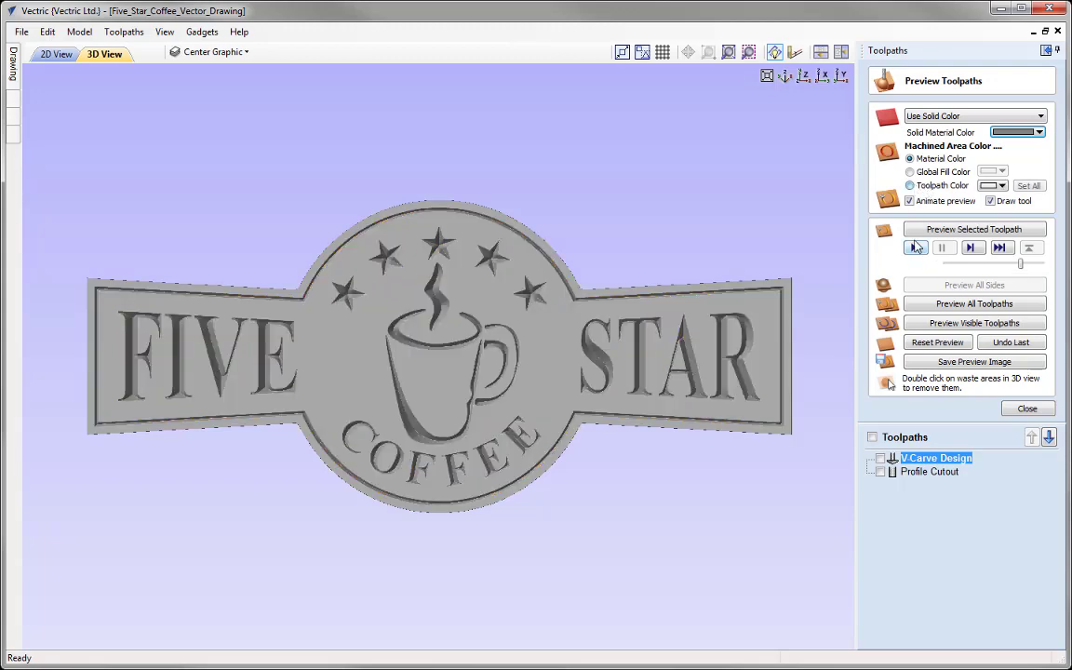
left_click(909, 185)
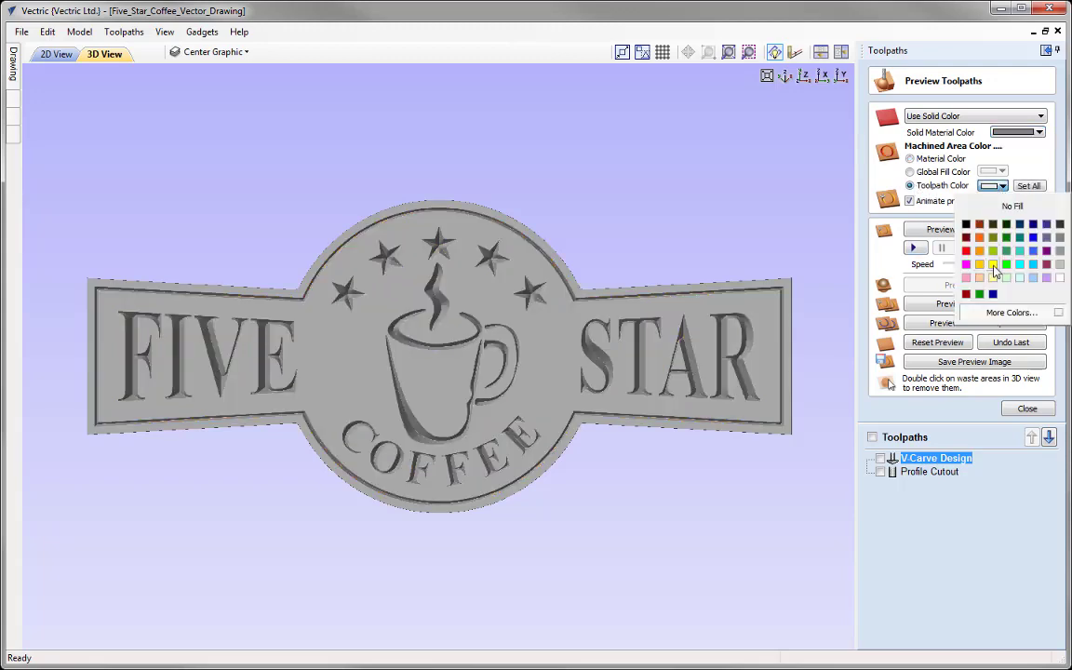
left_click(1020, 264)
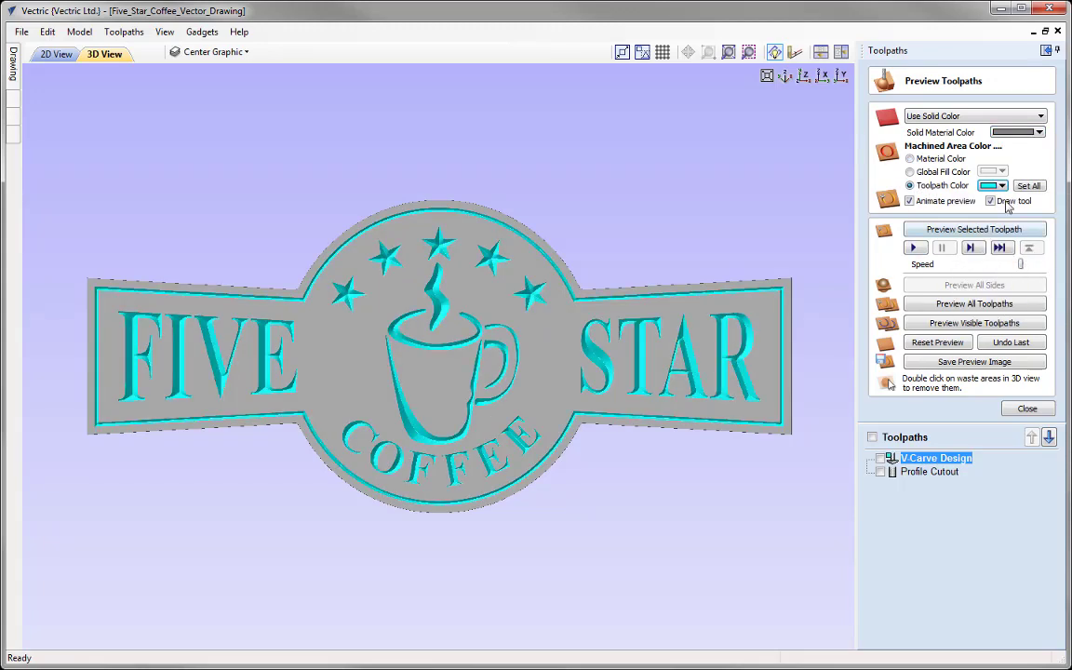
left_click(1002, 186)
left_click(992, 265)
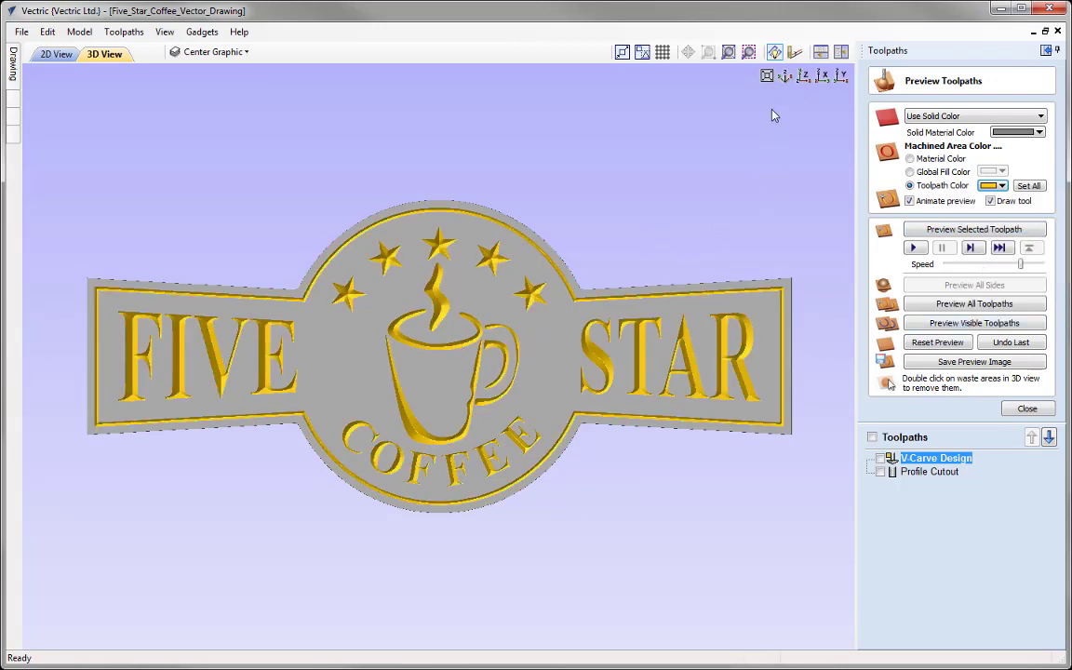
Save an isometric preview image of the sign as the JPEG file Preview Sign 1
left_click(784, 76)
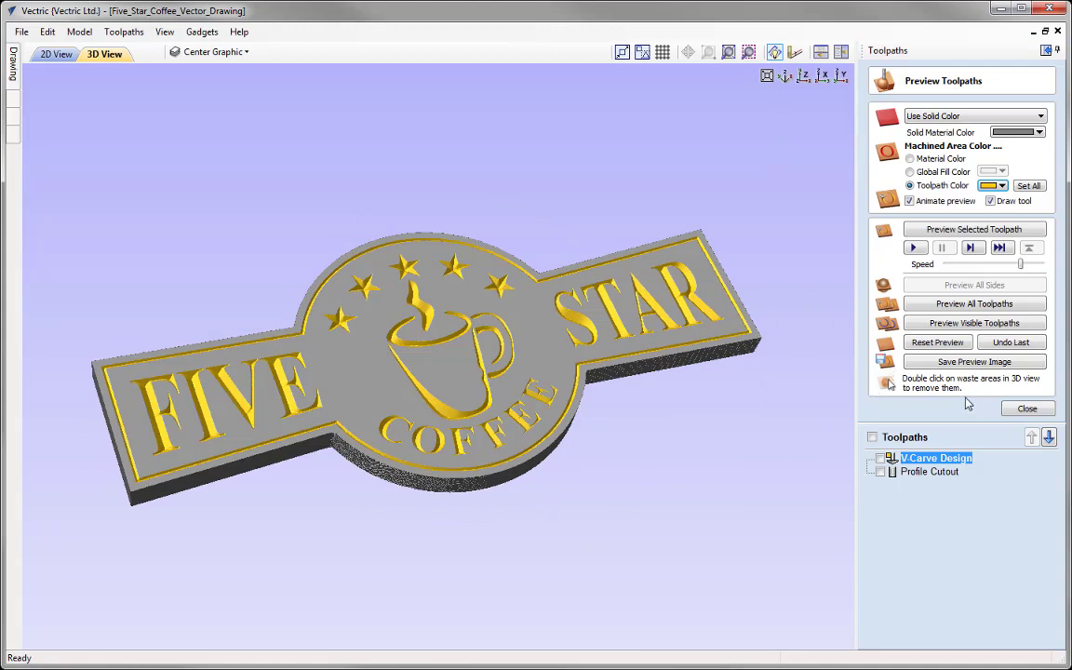
left_click(1017, 363)
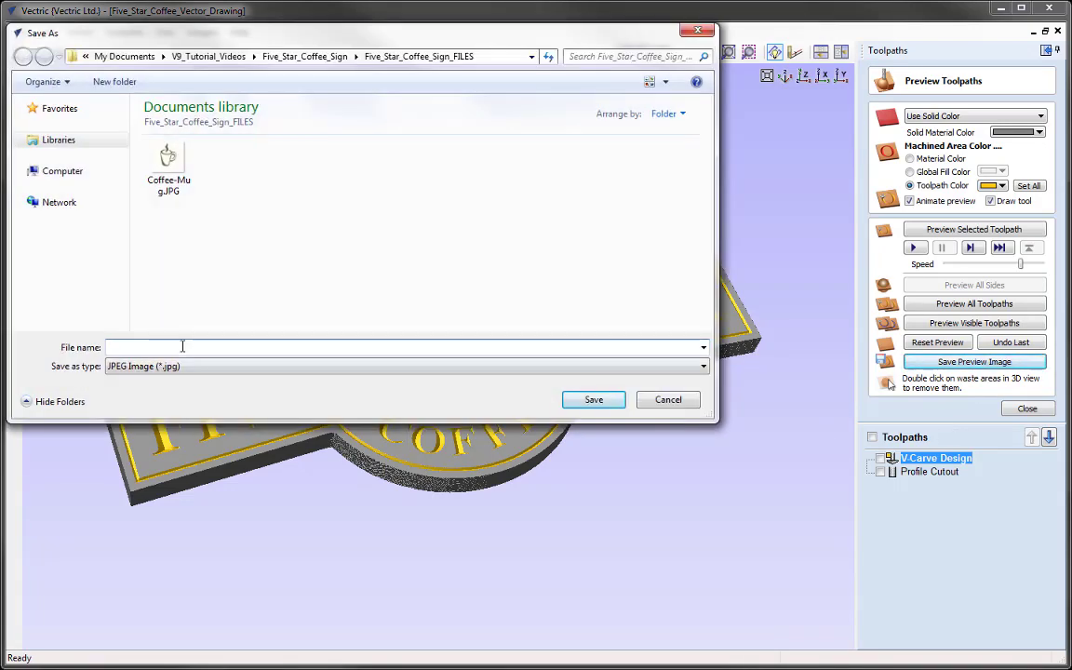
type("Preview Sign 1")
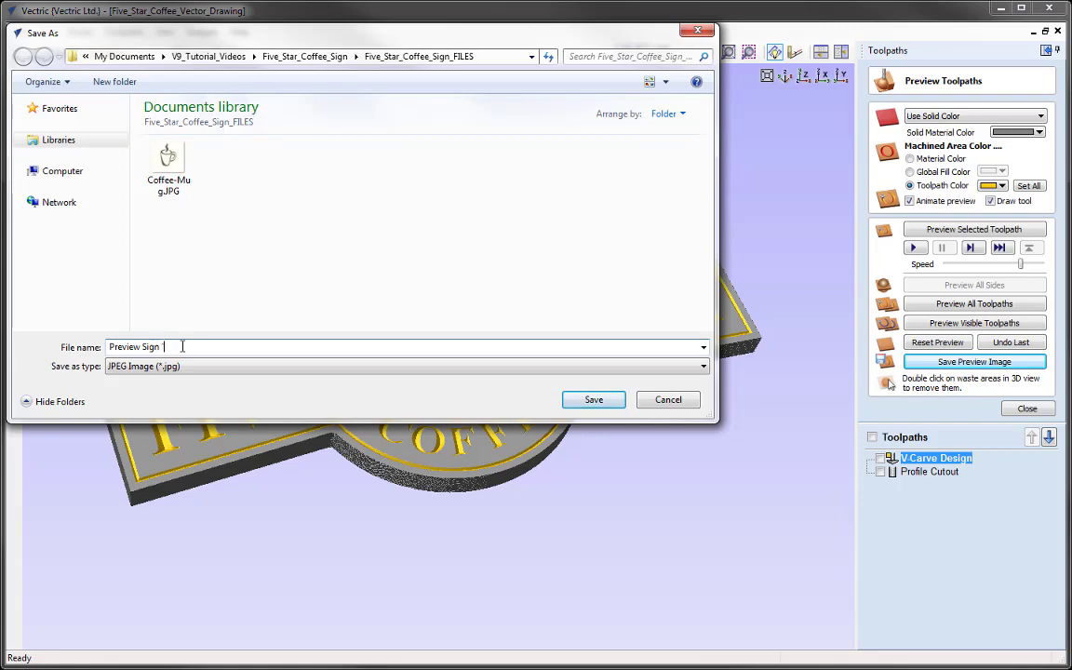
left_click(594, 399)
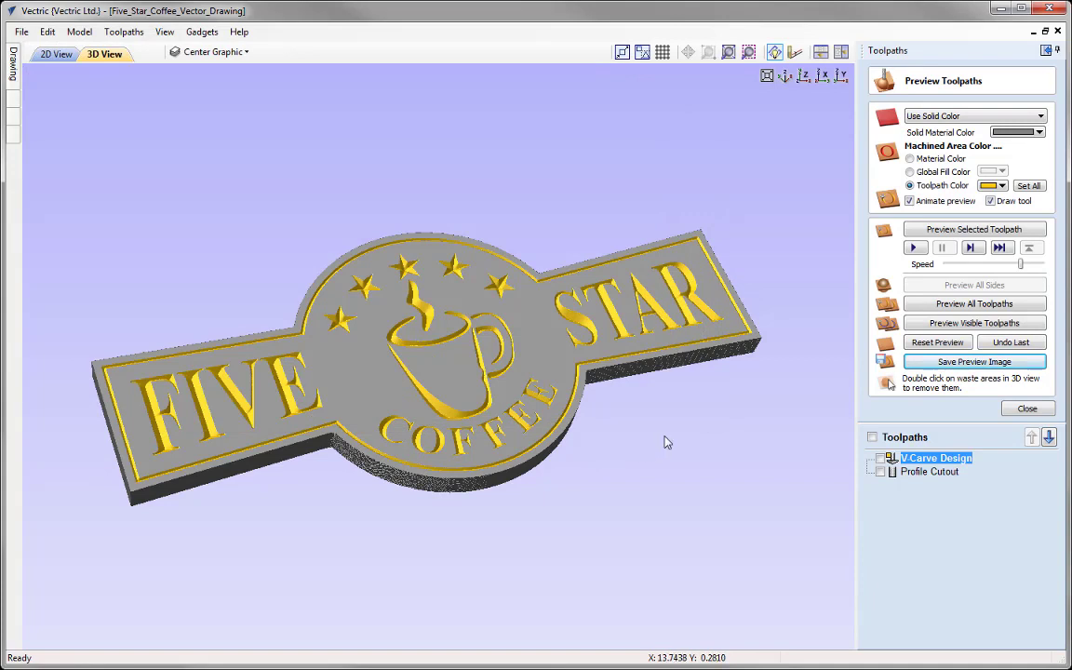
Change the preview material to Canadian Maple and the V-Carve Design toolpath color to dark gray
left_click(910, 115)
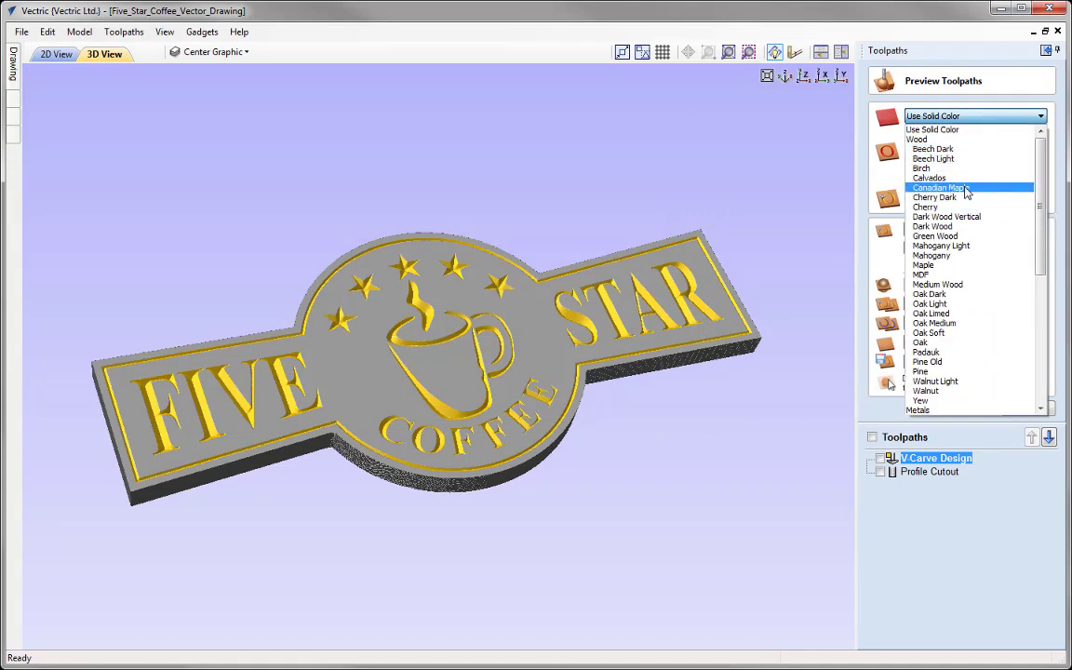
left_click(966, 190)
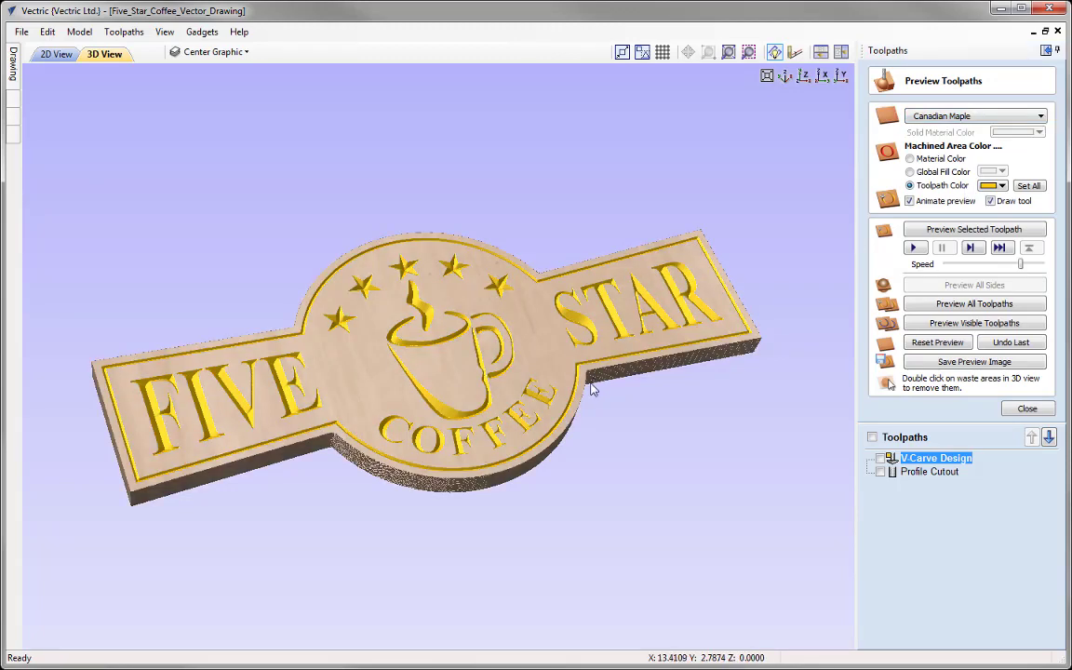
left_click_drag(586, 388, 651, 363)
left_click(994, 186)
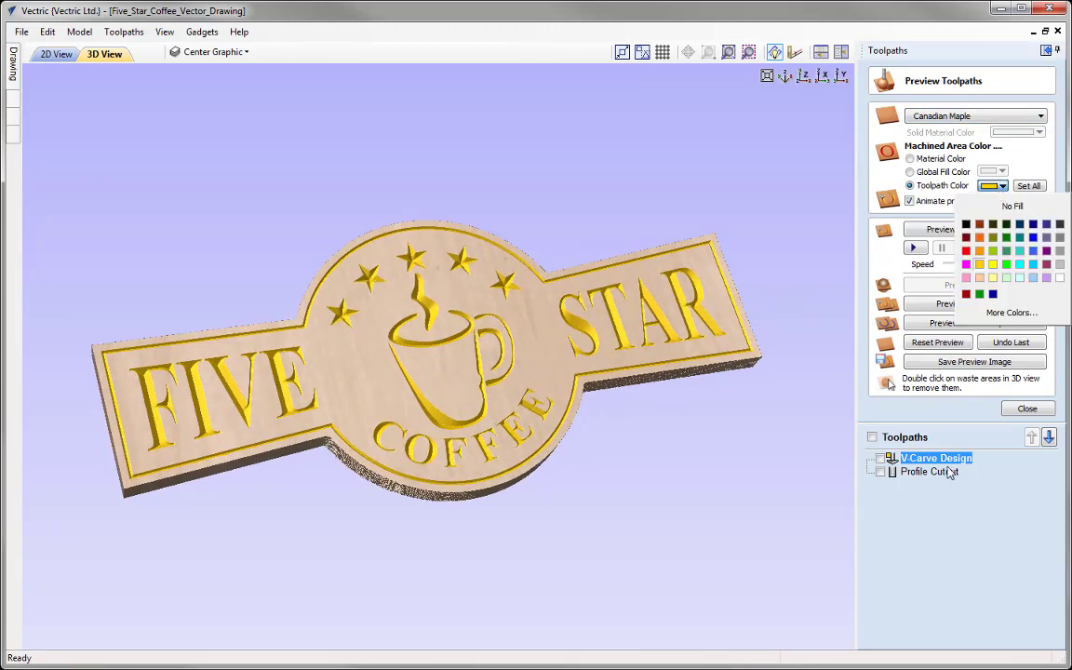
left_click(1059, 239)
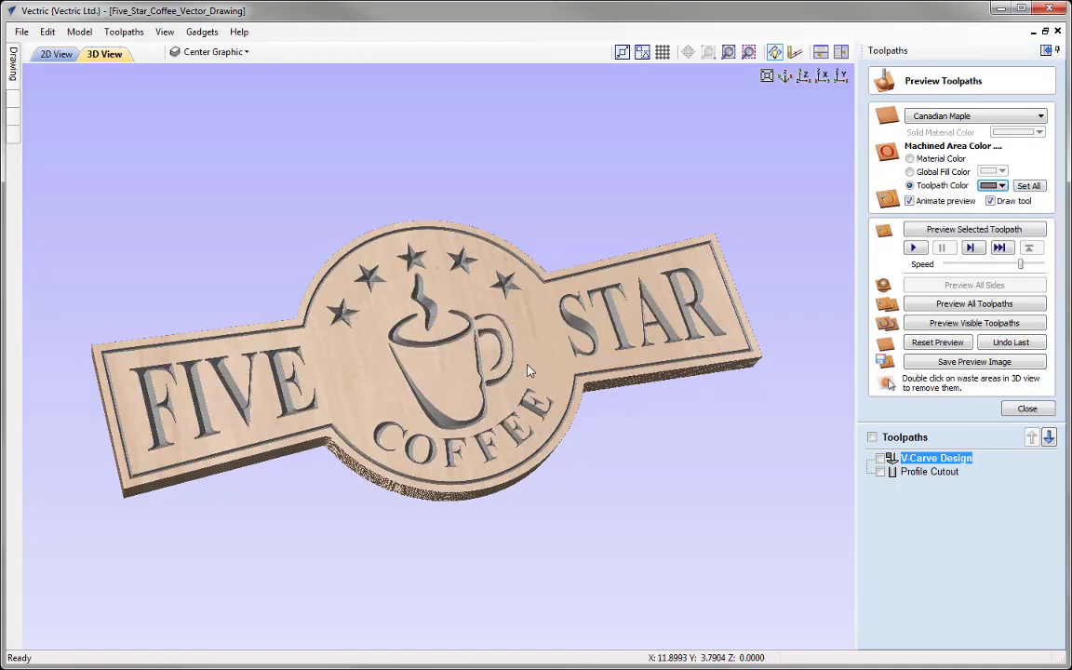
Save the tilted maple preview as the JPEG image Preview Sign 2, and close the preview with the sign viewed from above
mouse_move(488, 355)
left_mouse_down()
mouse_move(457, 362)
mouse_move(484, 344)
left_mouse_up()
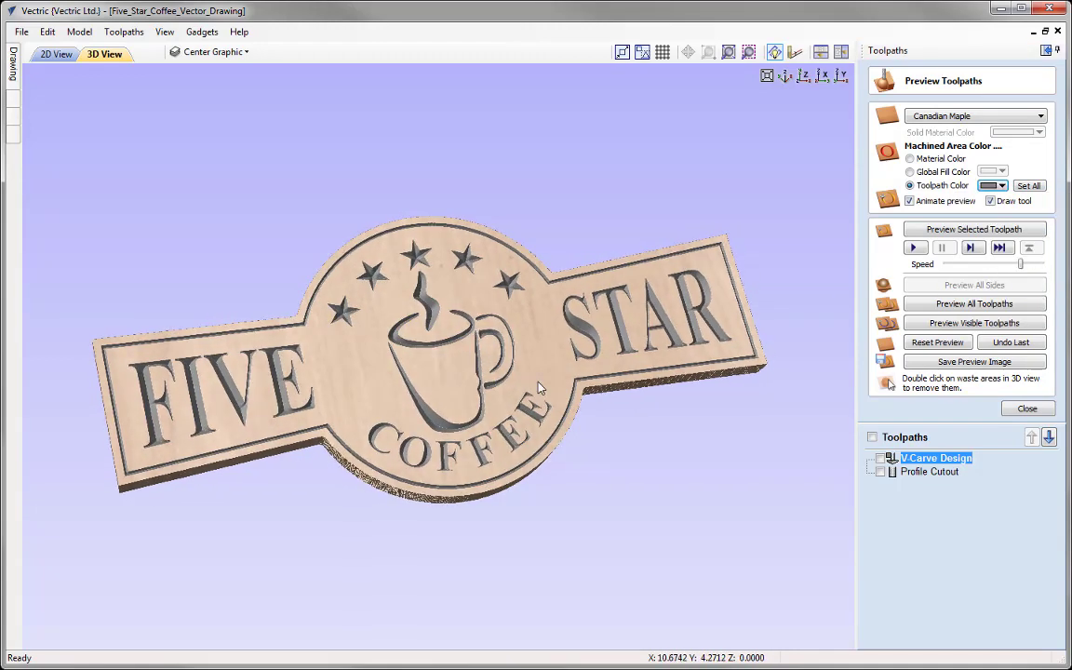
left_click(974, 361)
left_click(225, 169)
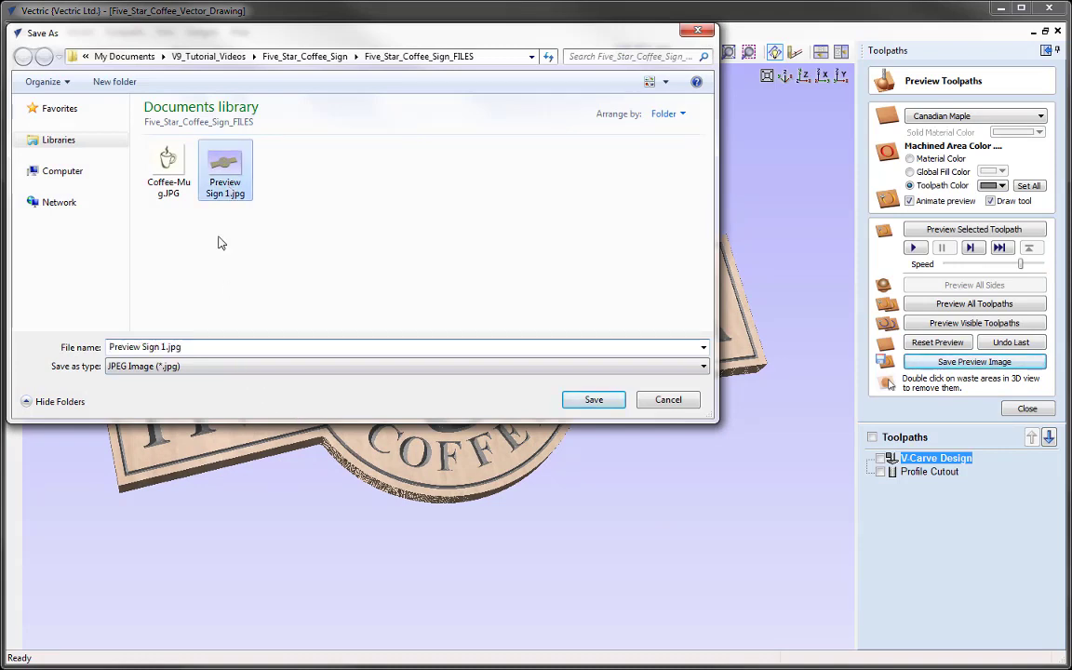
left_click(165, 346)
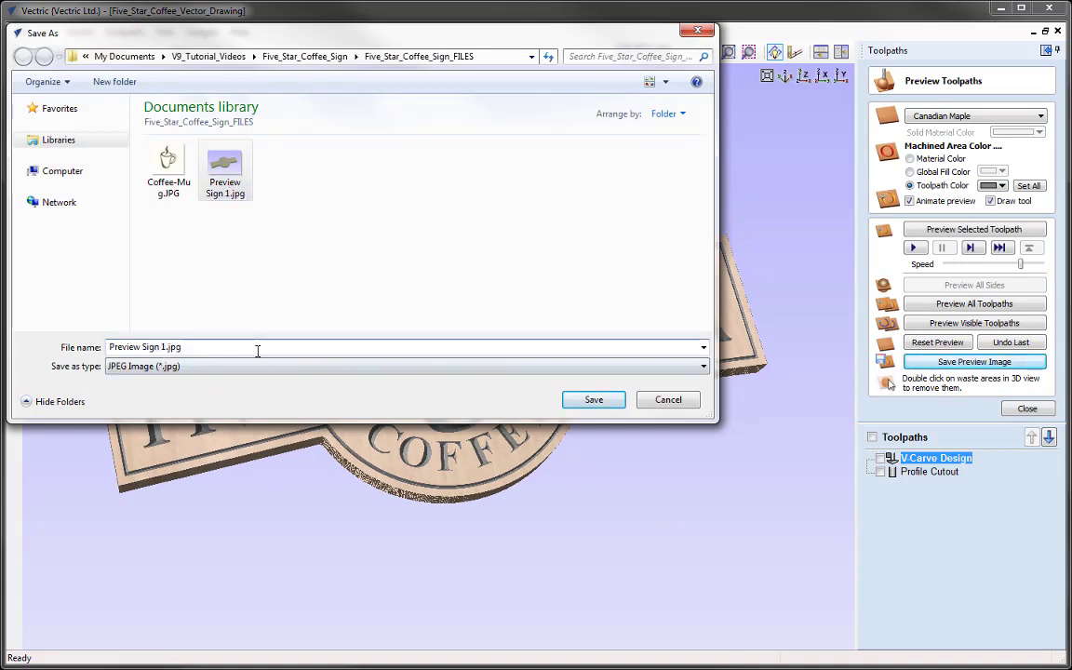
key("BackSpace")
type("2")
left_click(594, 400)
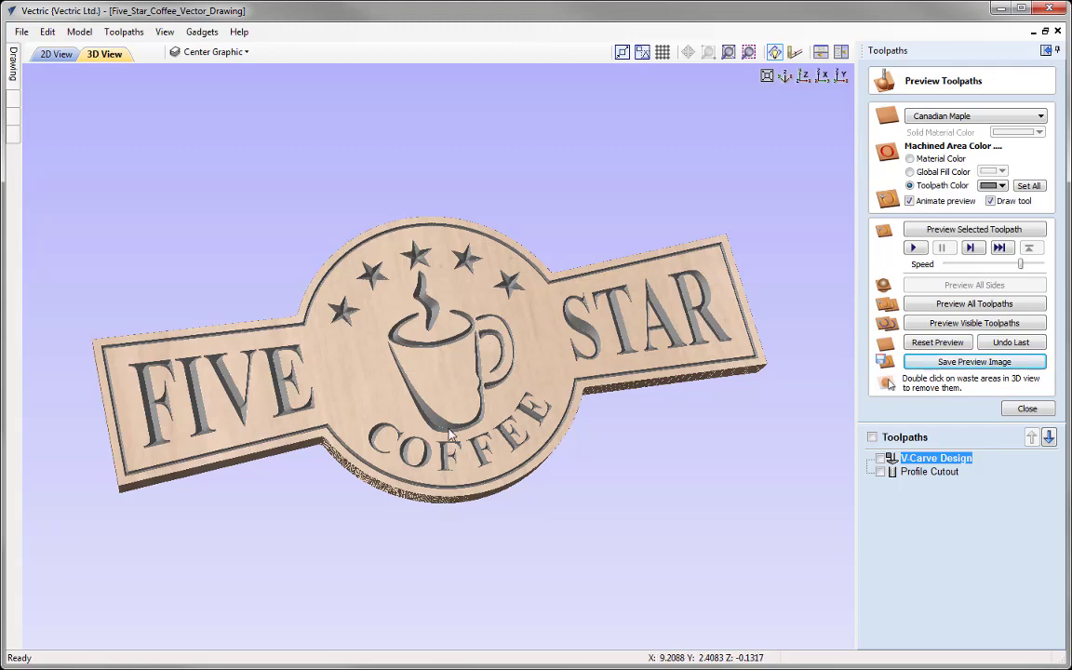
left_click(803, 76)
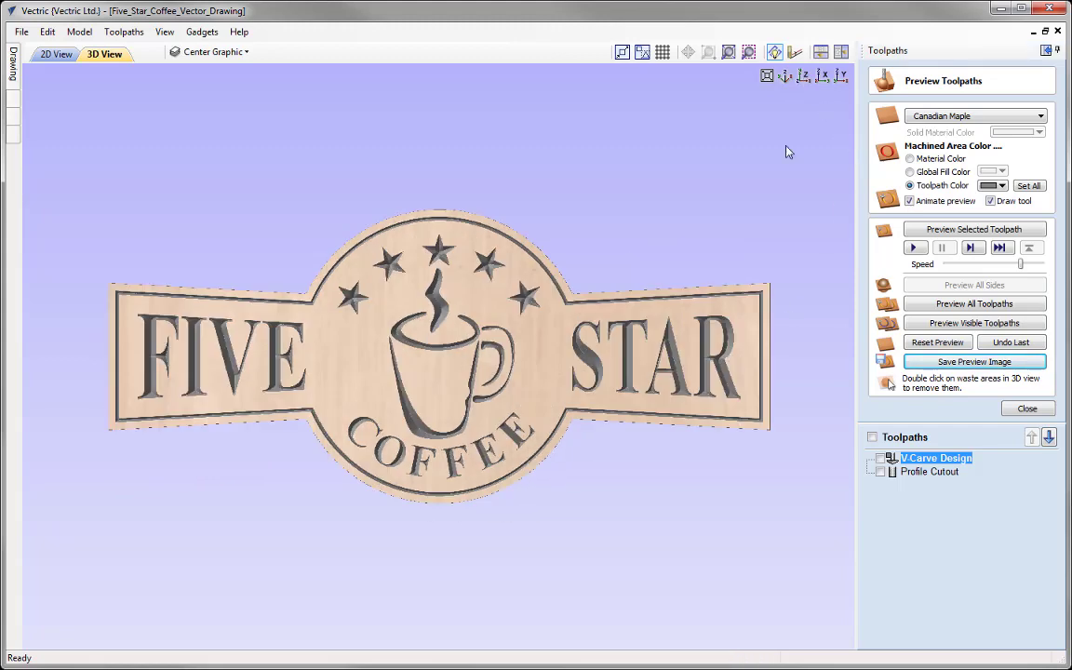
left_click(1027, 410)
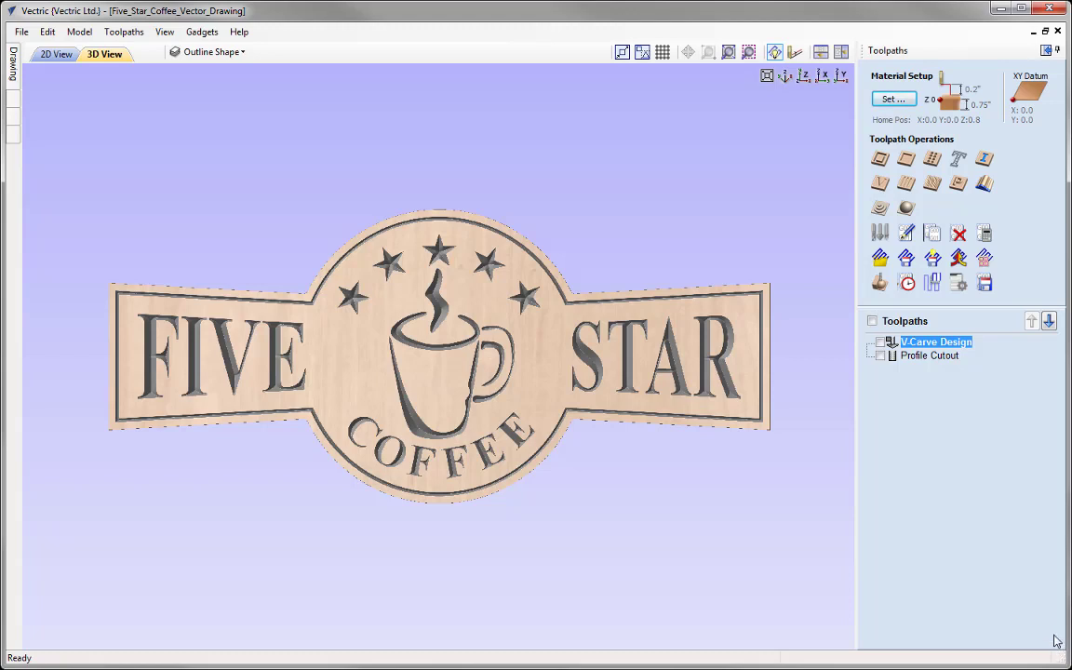
Create the job setup sheet Five_Star_Coffee_Vector_Drawing_Summary.html and review its layout, material setup and toolpath summaries
left_click(960, 283)
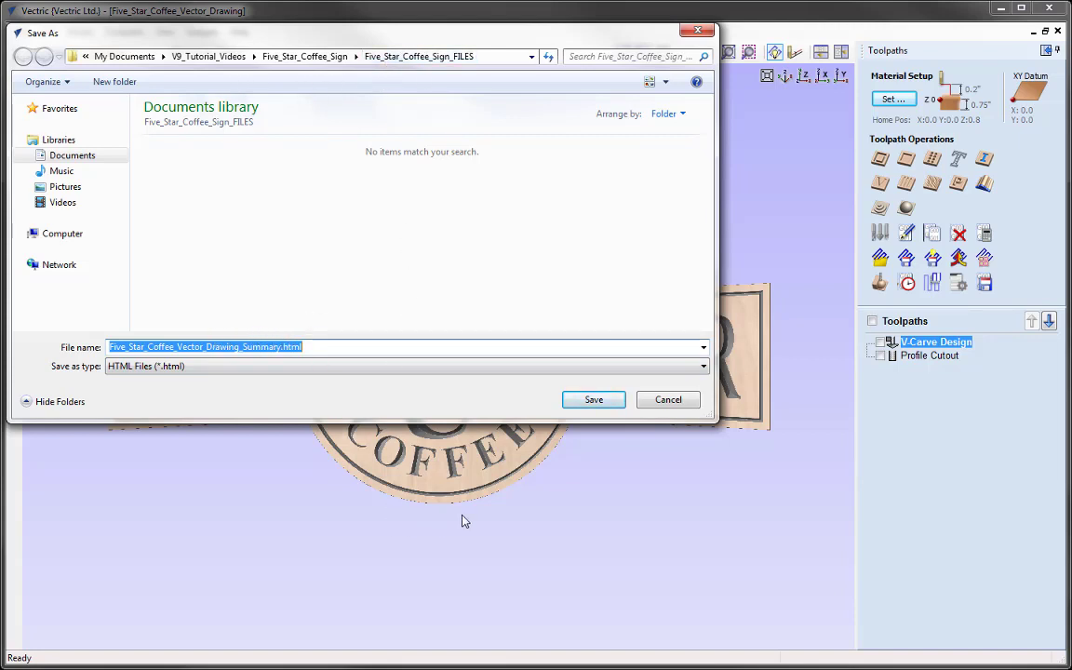
left_click(677, 410)
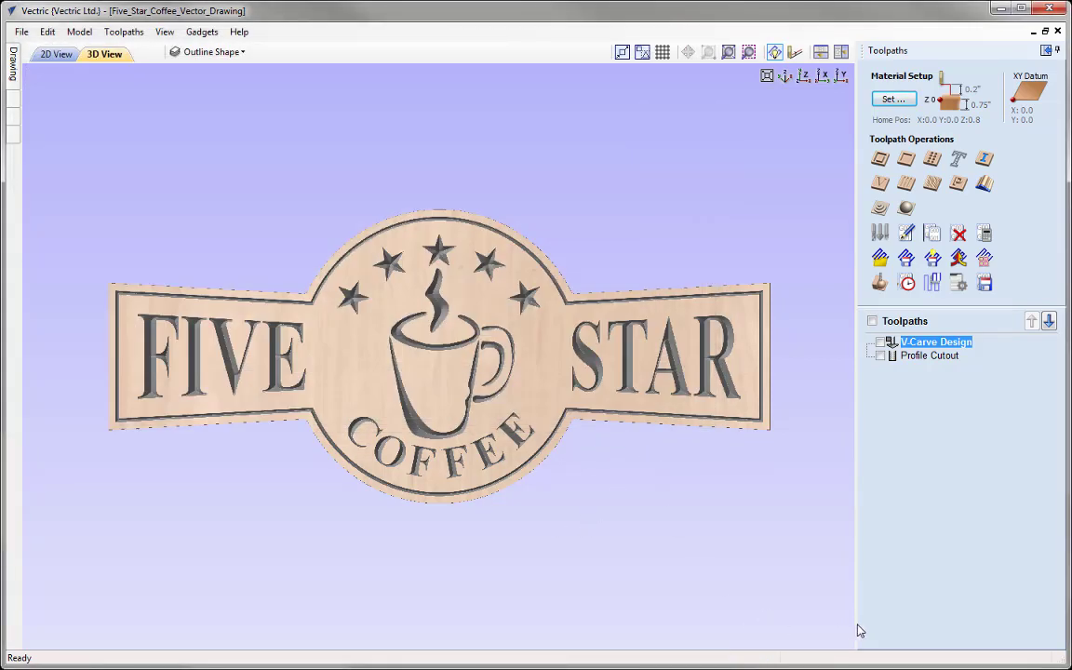
left_click(959, 285)
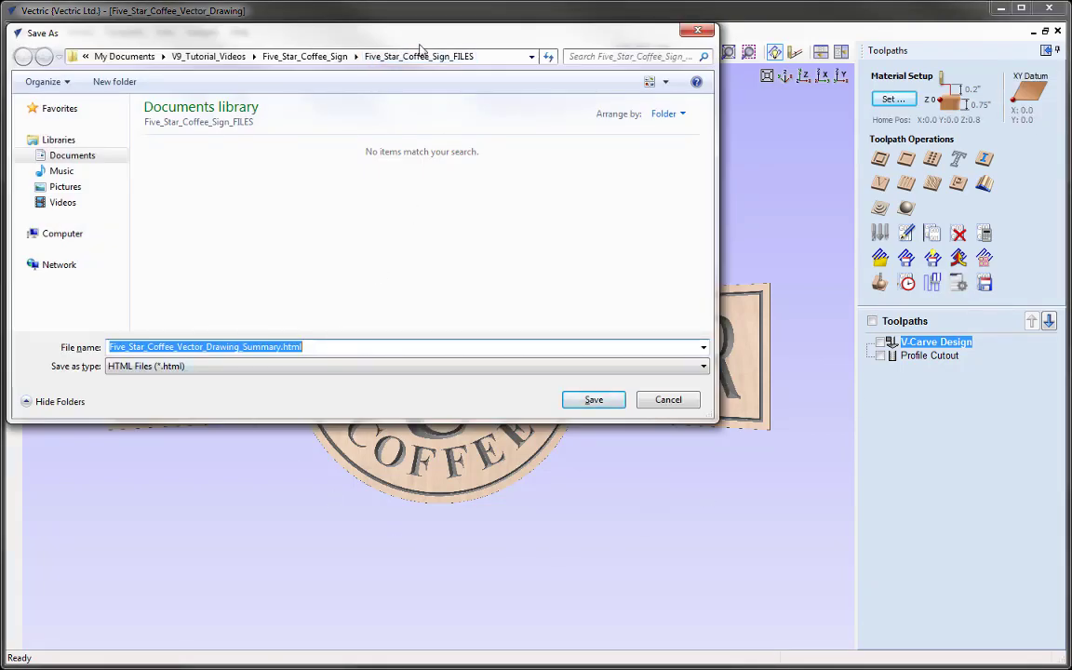
left_click(594, 399)
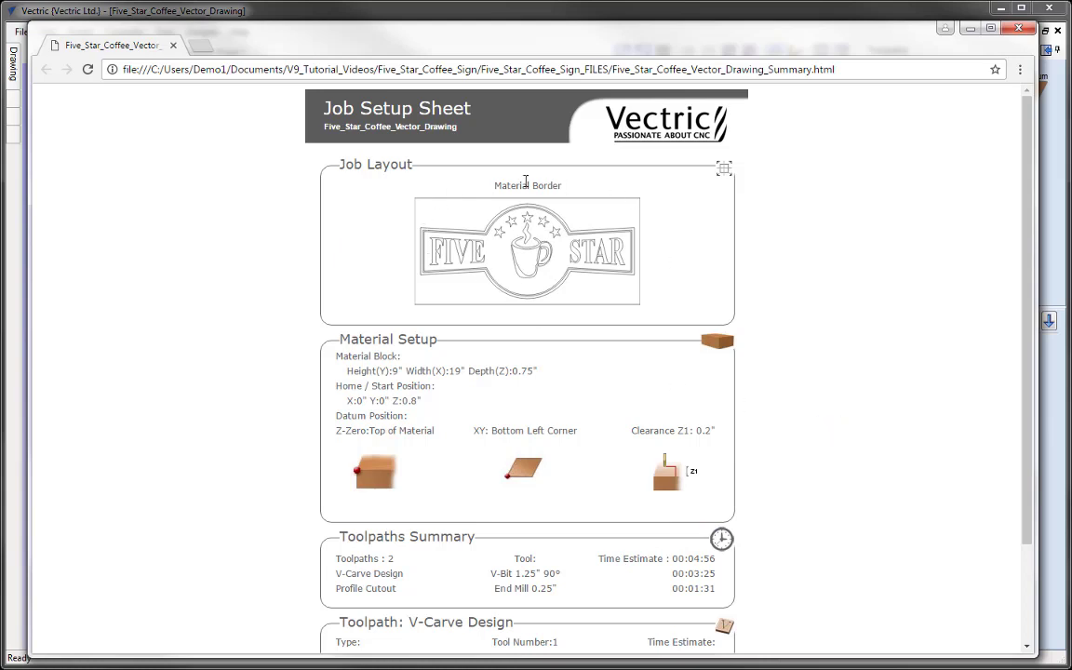
scroll(866, 292, "down", 2)
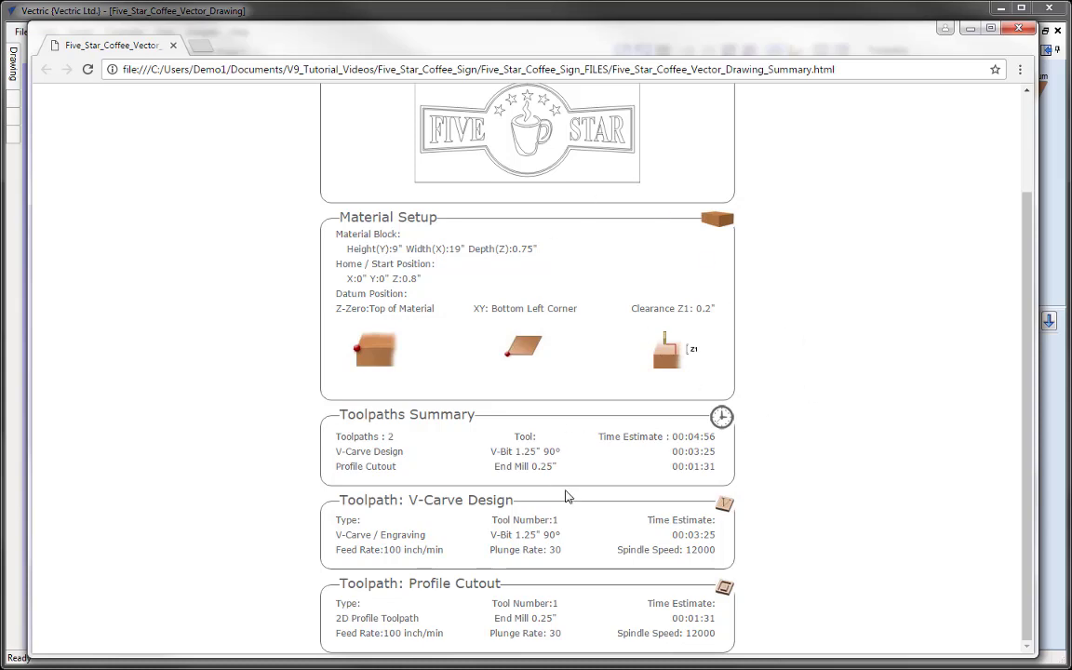
left_click(1017, 35)
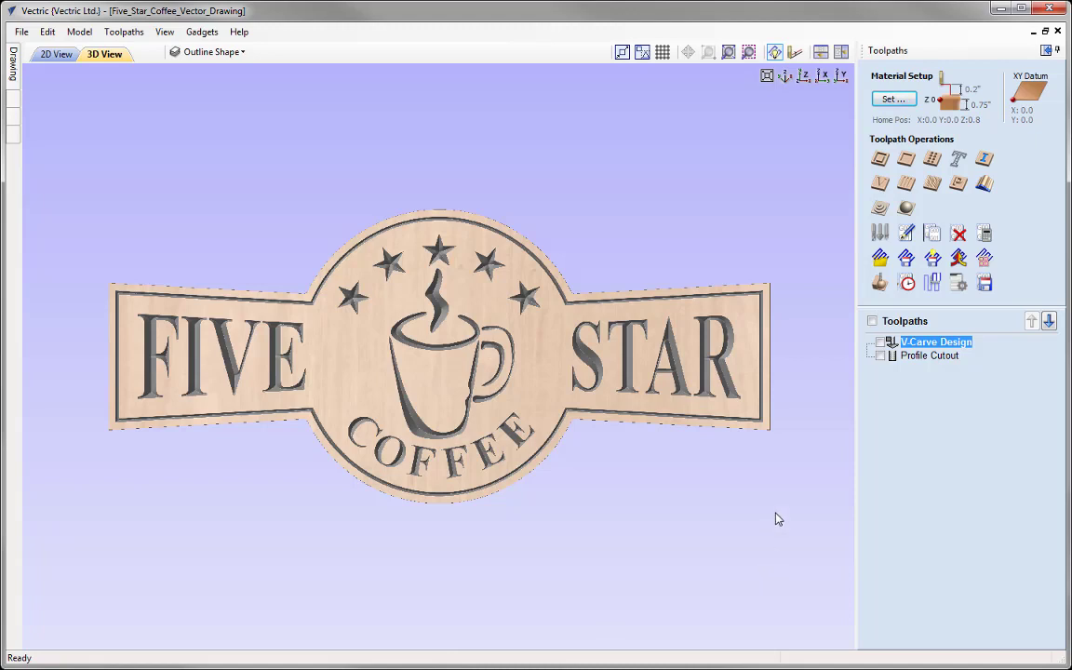
Try to save only the V-Carve Design toolpath as V-Carve Design.tap with the G Code (inch) post processor
left_click(986, 286)
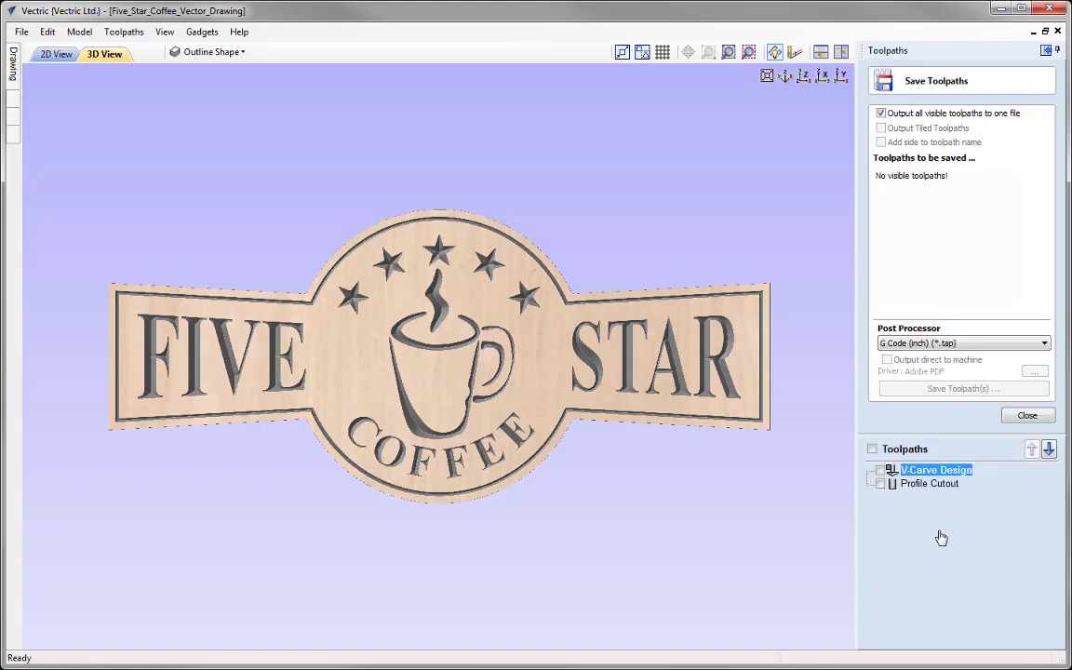
left_click(882, 472)
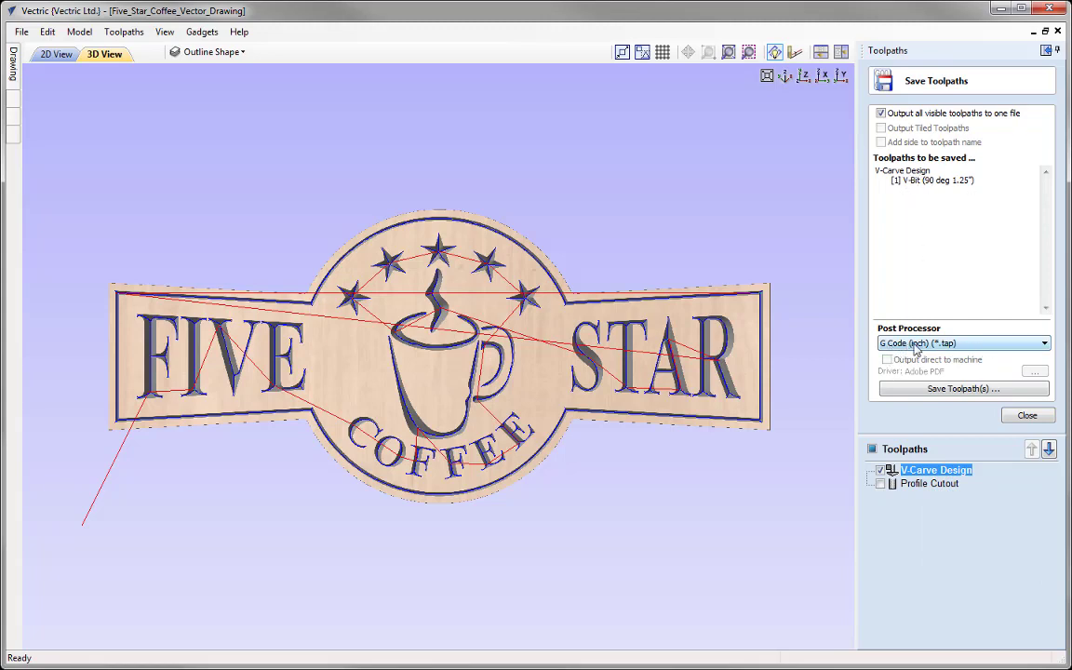
left_click(951, 387)
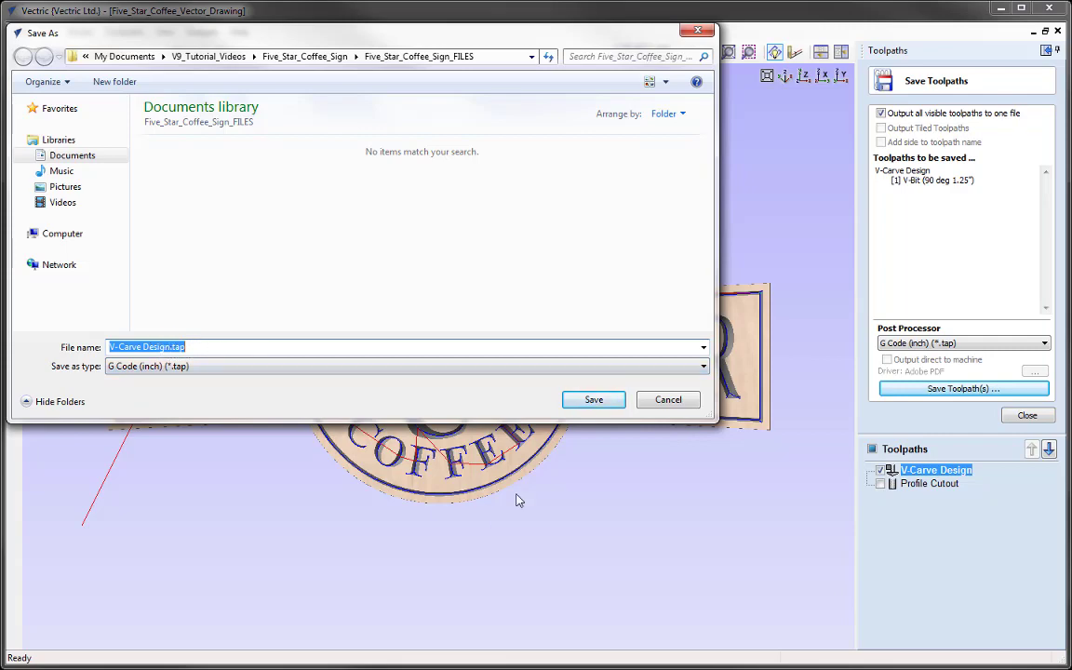
left_click(596, 400)
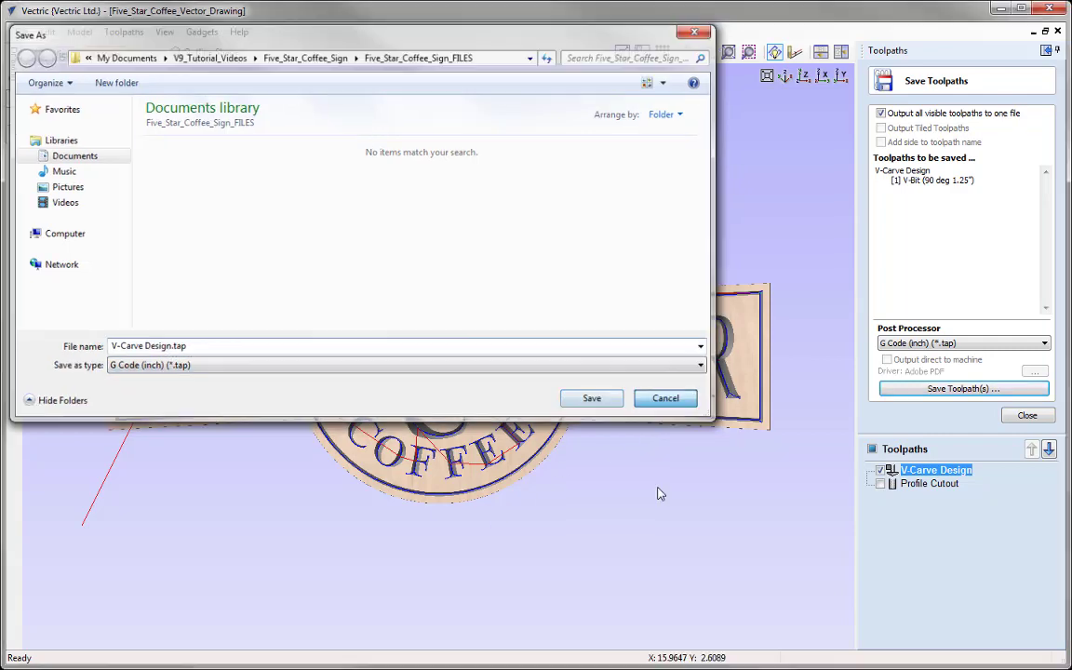
Choose only the Profile Cutout toolpath for output, leave the toolpath saving settings without exporting, and hide the toolpath again
left_click(880, 470)
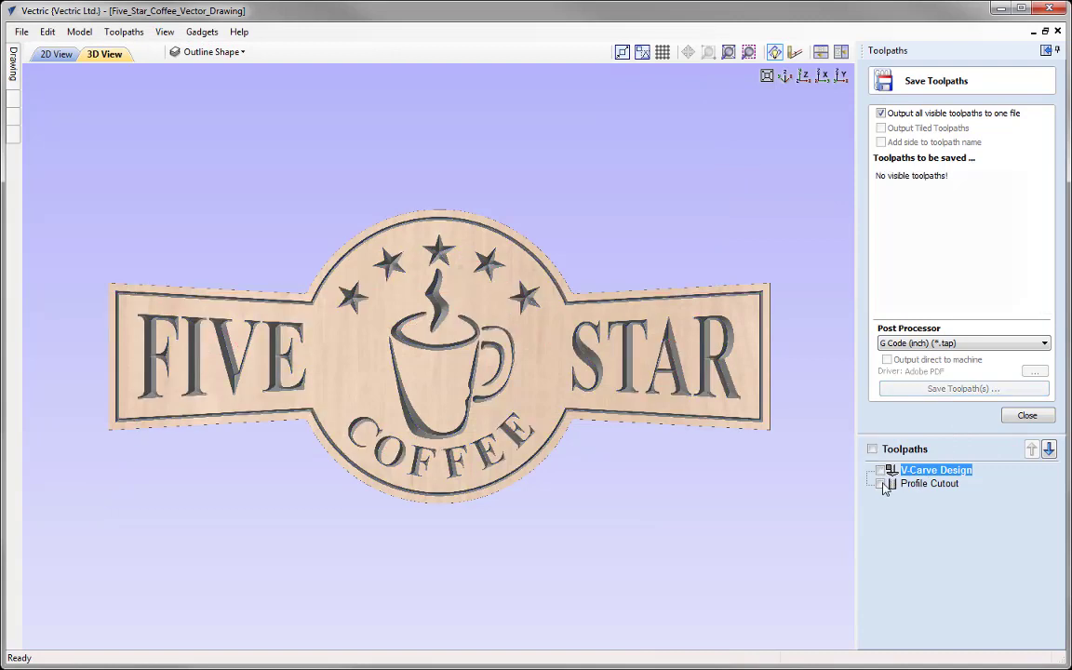
left_click(881, 483)
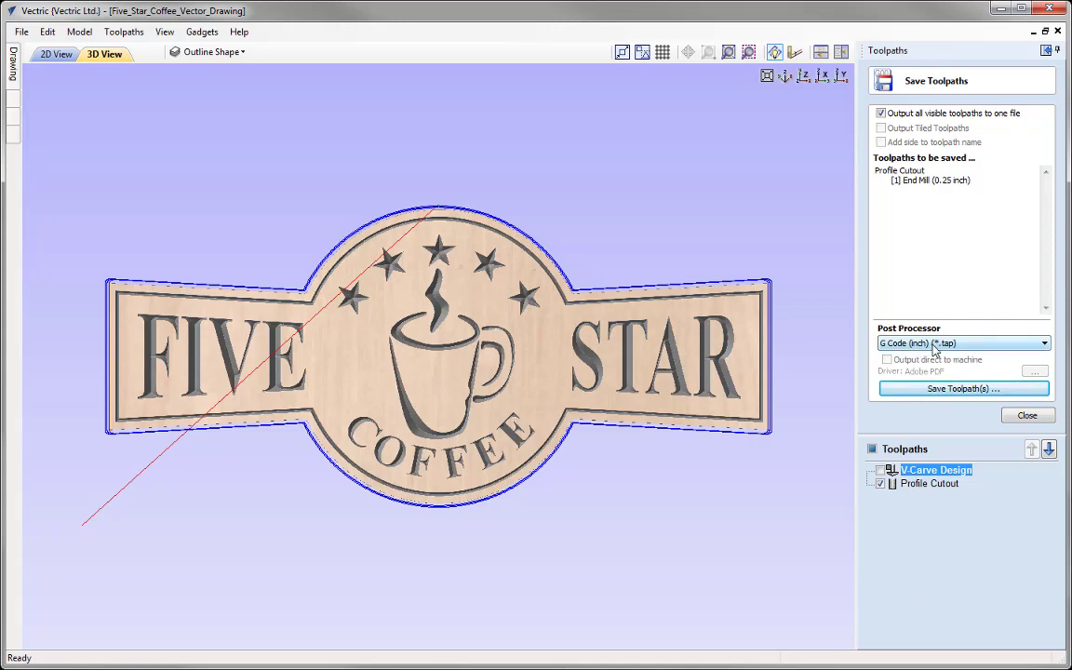
left_click(1028, 414)
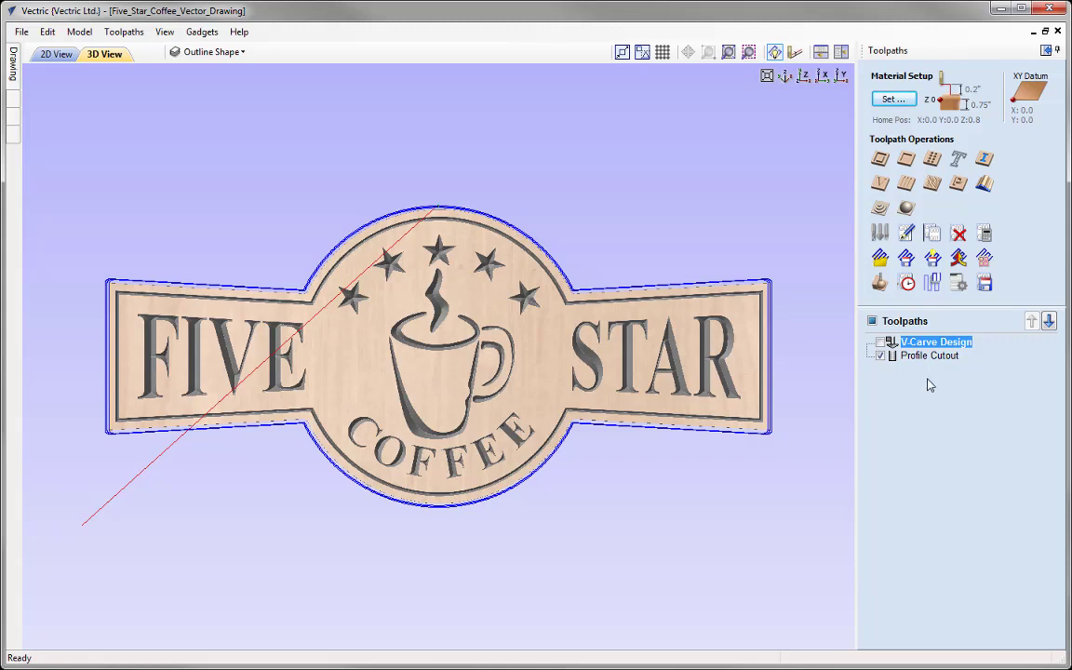
left_click(881, 355)
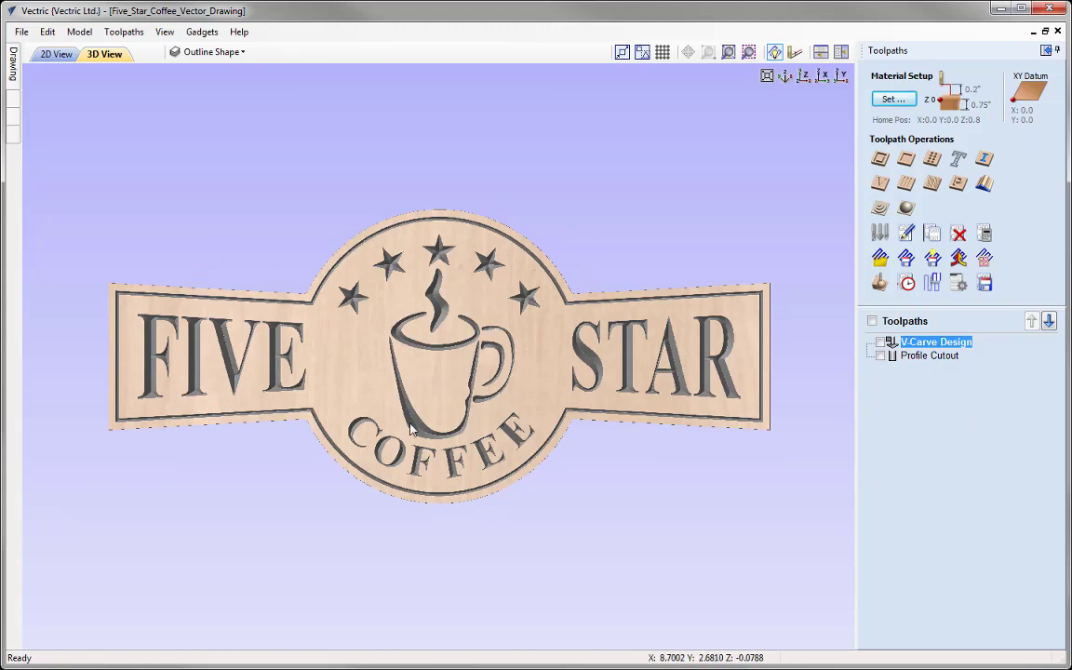
Save the project under the new name Five_Star_Coffee_2.5D_Toolpaths as a VCarve file
left_click(20, 31)
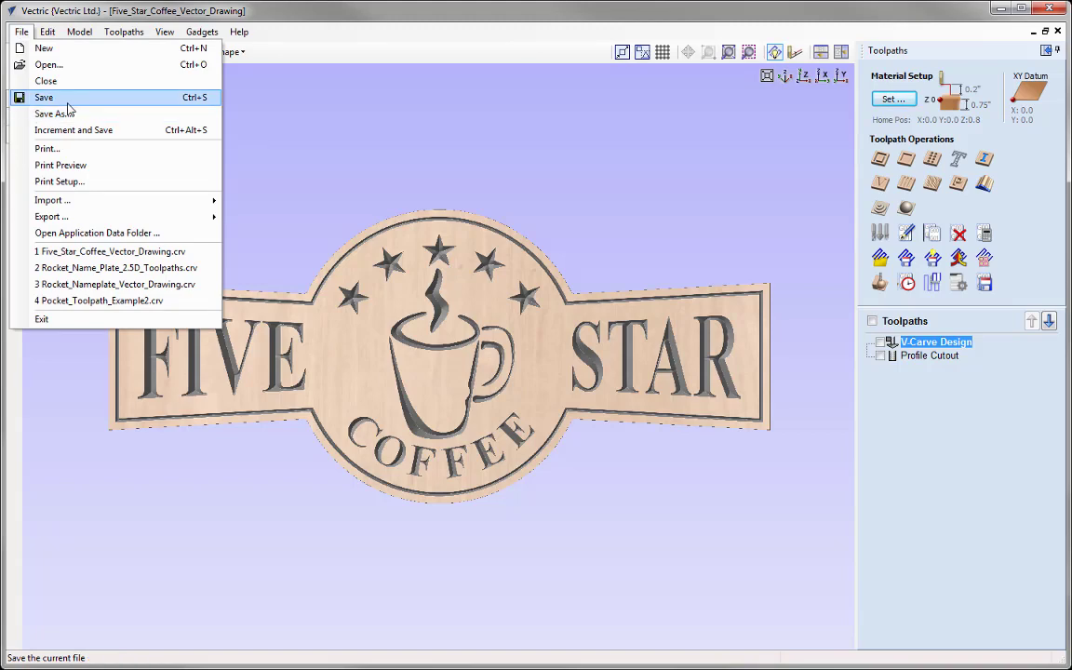
left_click(68, 113)
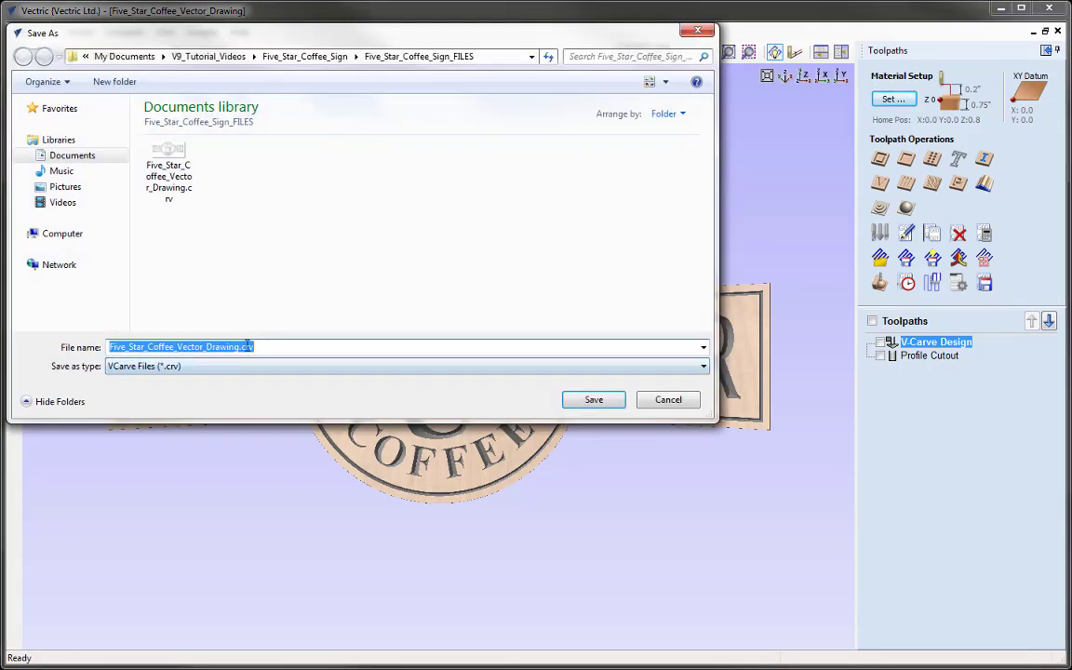
right_click(247, 346)
left_click(311, 409)
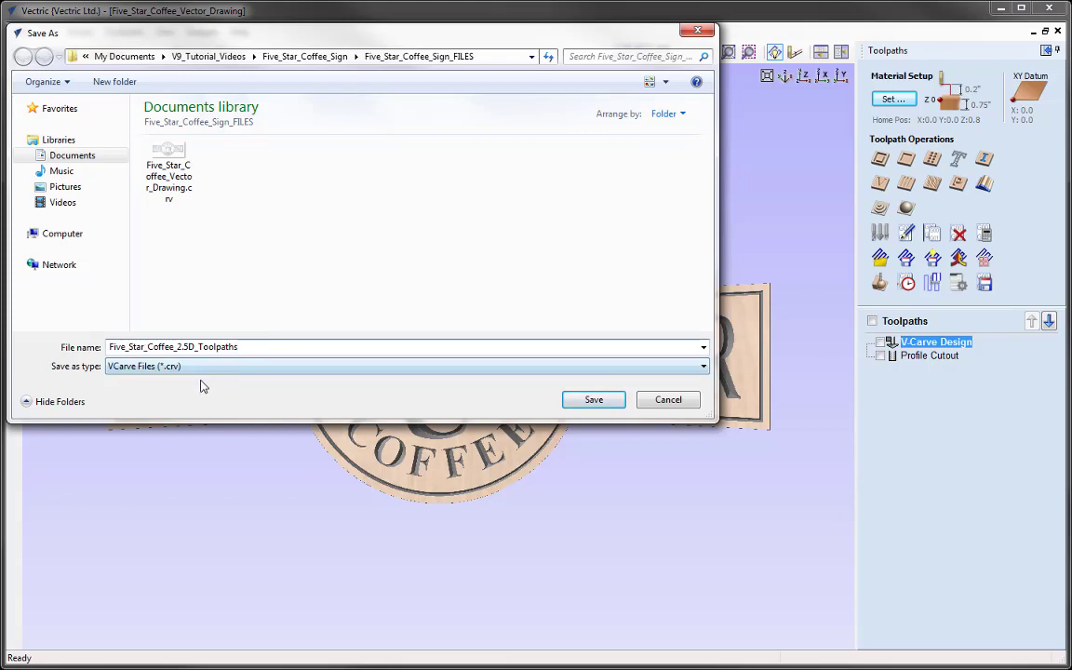
left_click(594, 400)
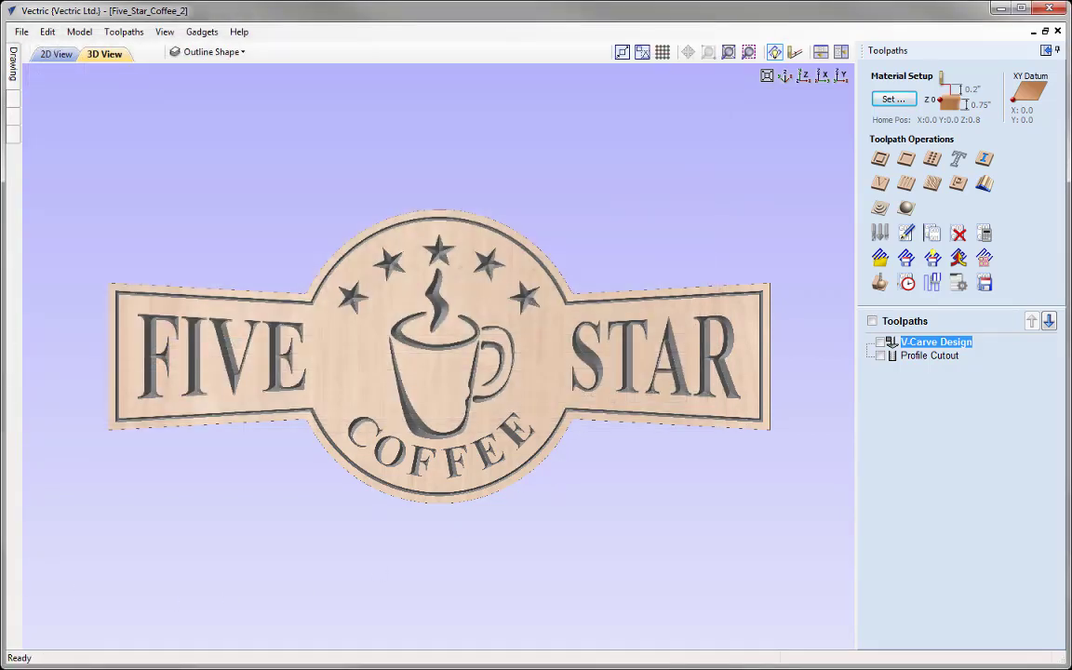